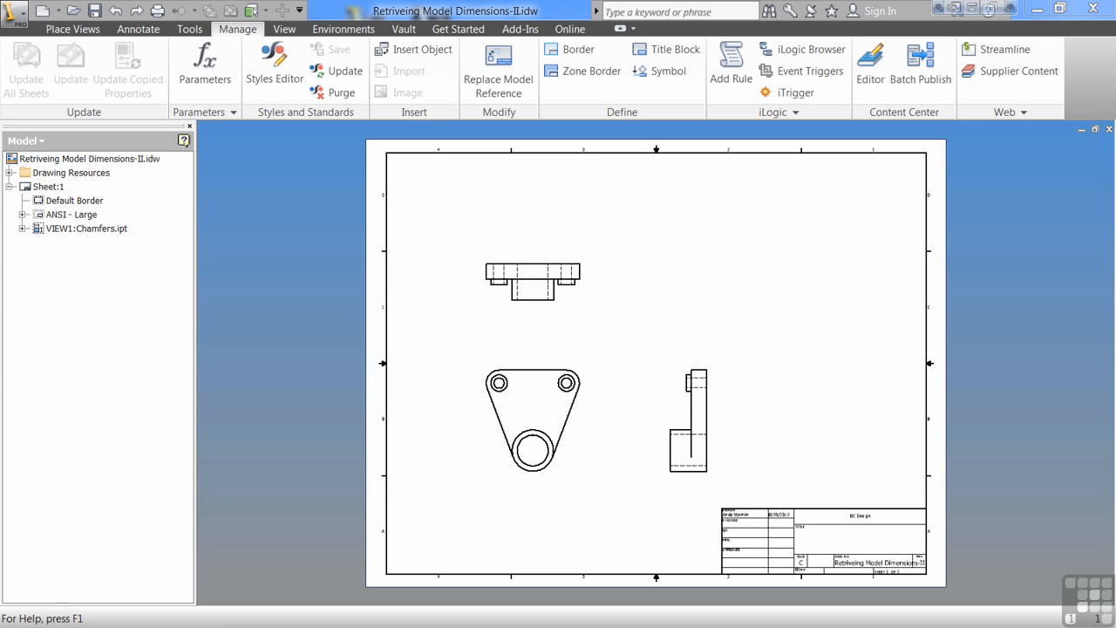
Create a local revision table style from Revision Table (ANSI), replacing ANSI in its name with the author's first name.
left_click(288, 72)
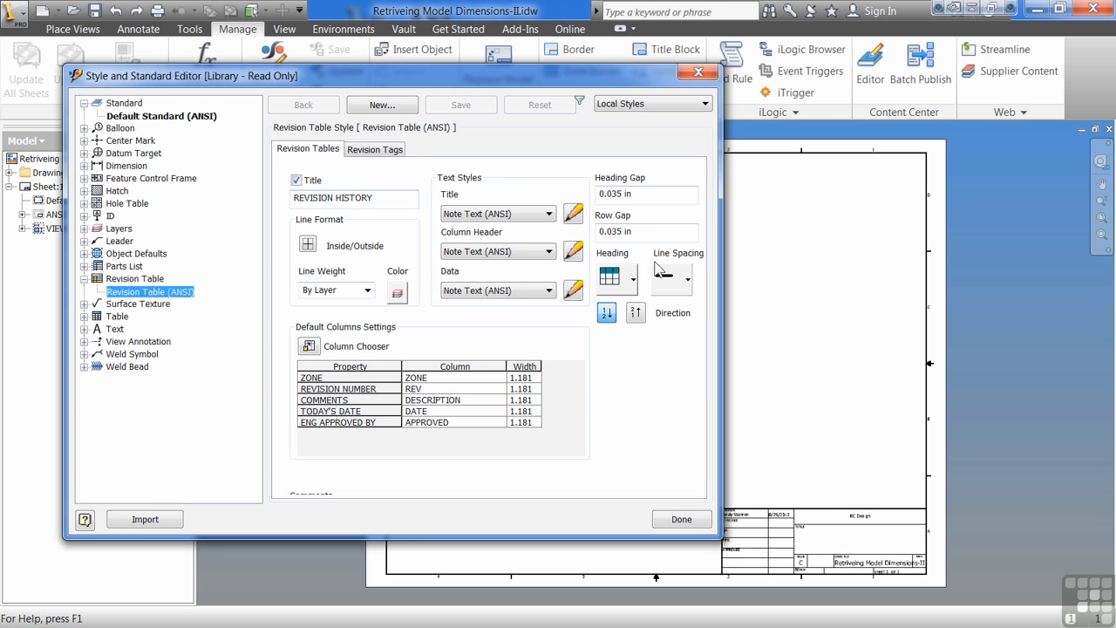
left_click(385, 106)
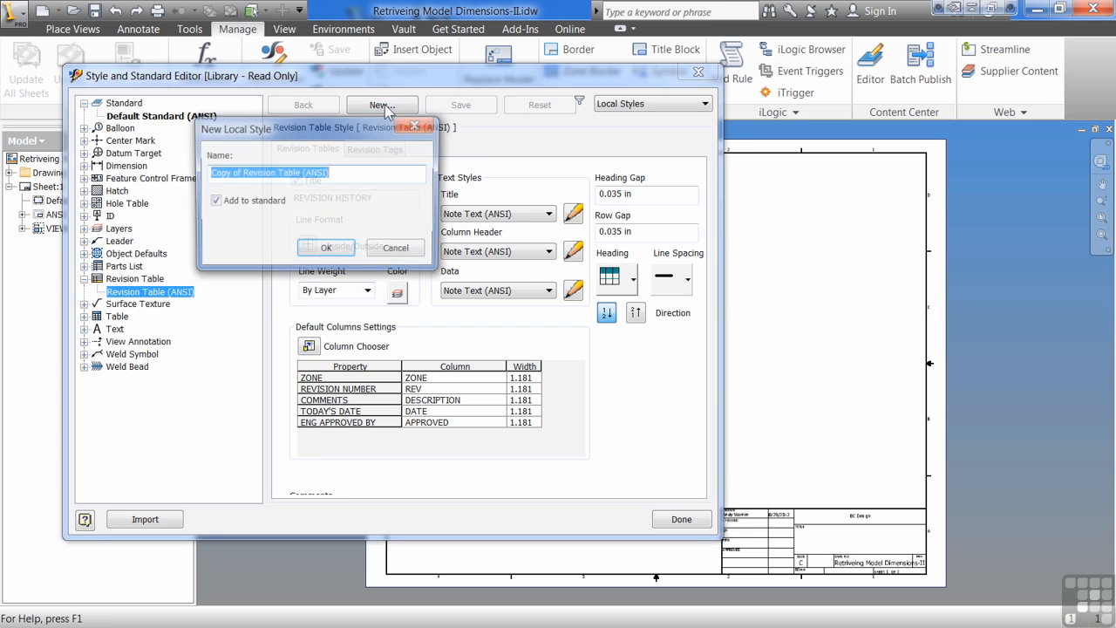
left_click(245, 175)
key("shift+Home")
key("BackSpace")
key("shift+End")
type("DY")
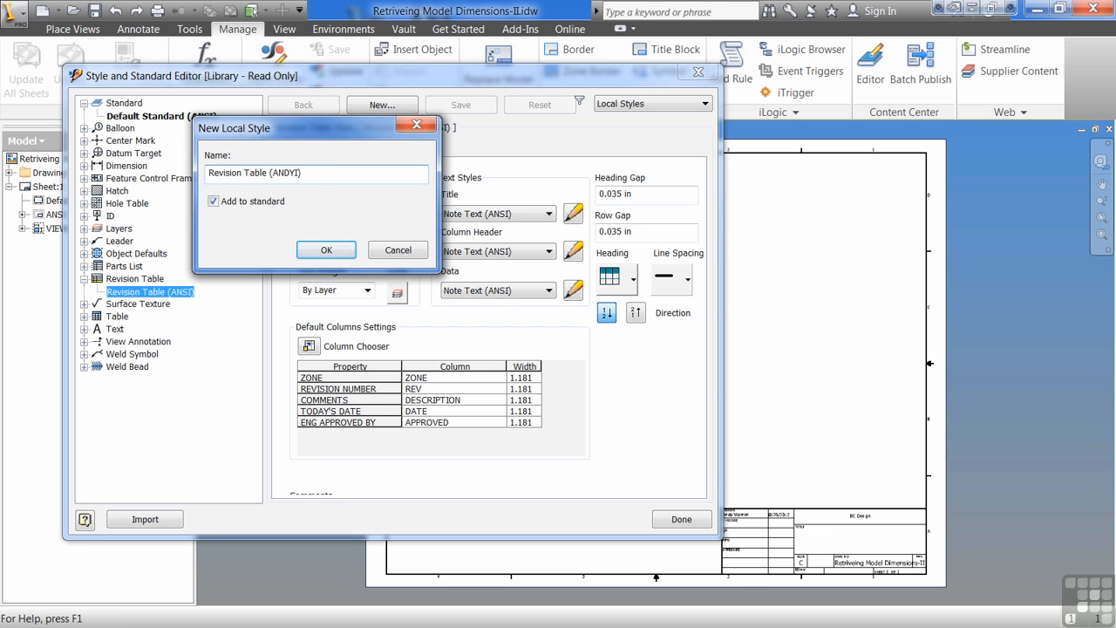
left_click(331, 250)
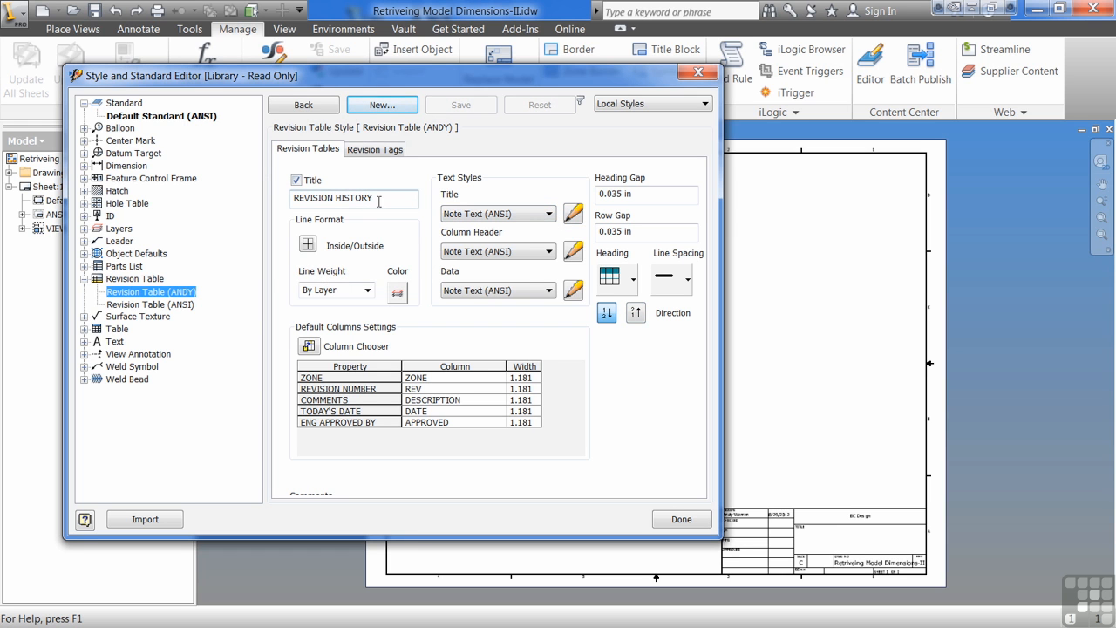
Shorten the new revision table style's title to REVISION.
left_click_drag(390, 196, 332, 203)
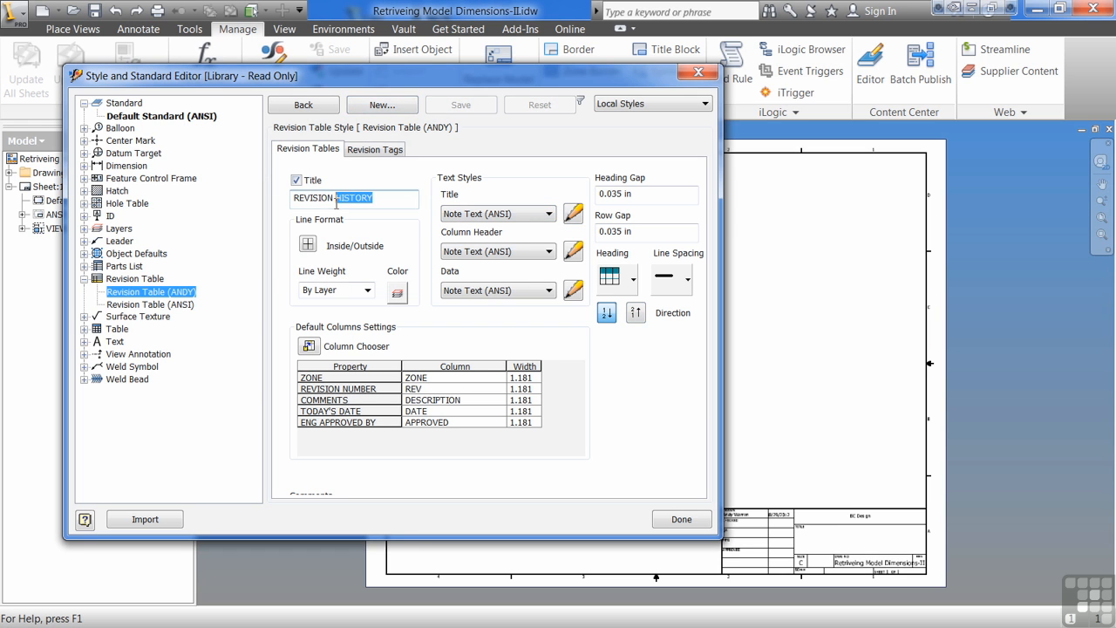
type("TA")
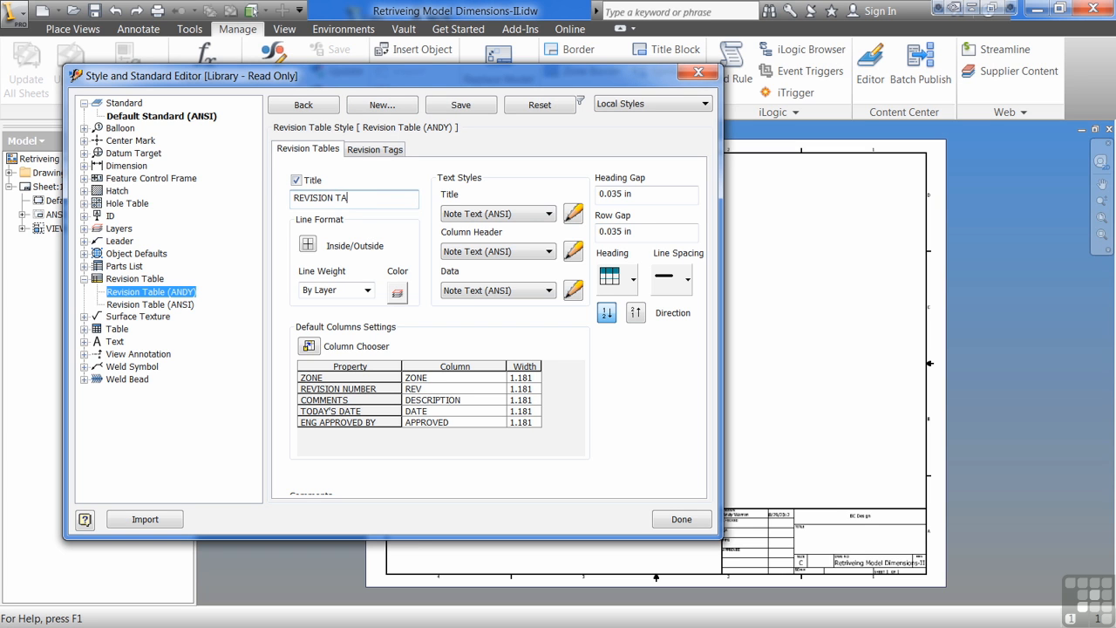
key("BackSpace")
key("BackSpace")
key("BackSpace")
key("BackSpace")
key("BackSpace")
key("BackSpace")
left_click(688, 279)
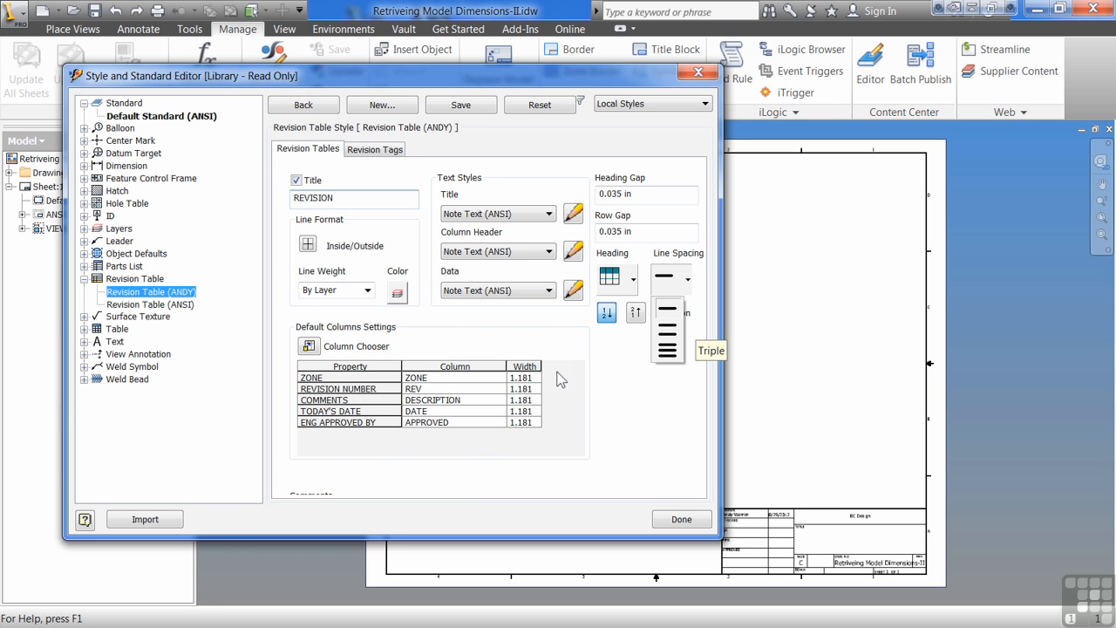
left_click(399, 448)
Remove the ZONE and APPROVED columns from the style's default columns and add the AUTHOR property.
left_click(310, 346)
left_click(388, 165)
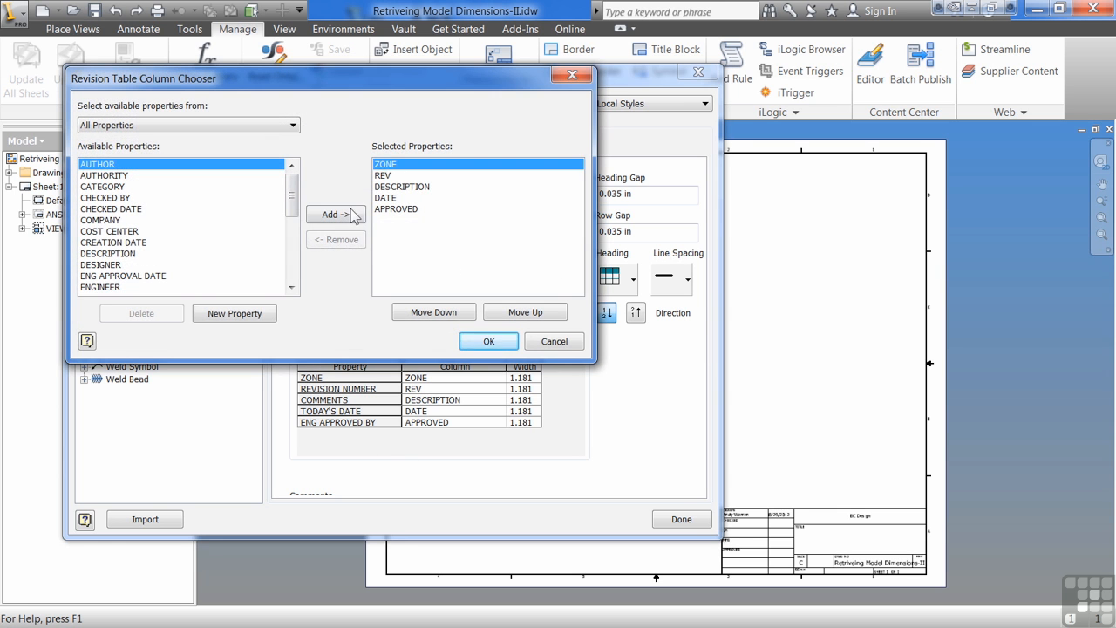
left_click(338, 241)
left_click(384, 201)
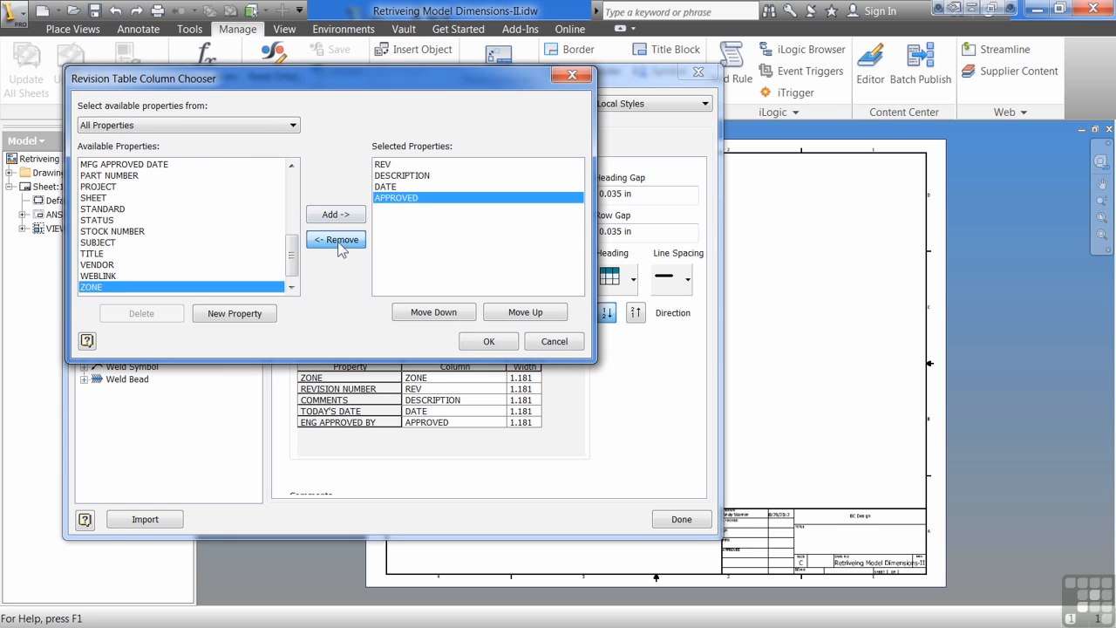
left_click(338, 242)
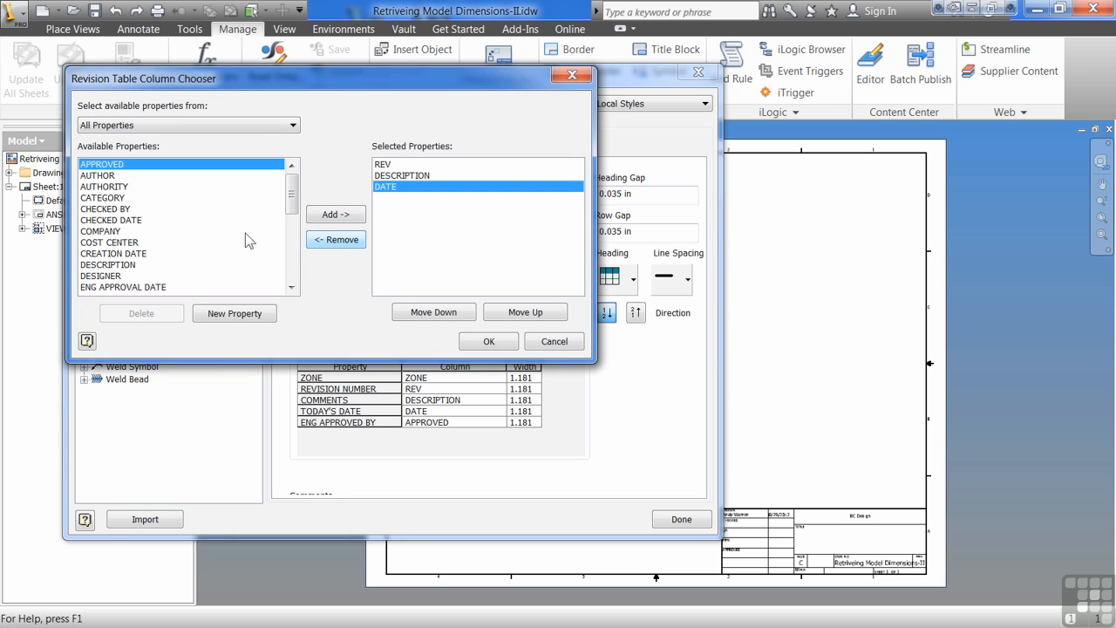
left_click(329, 218)
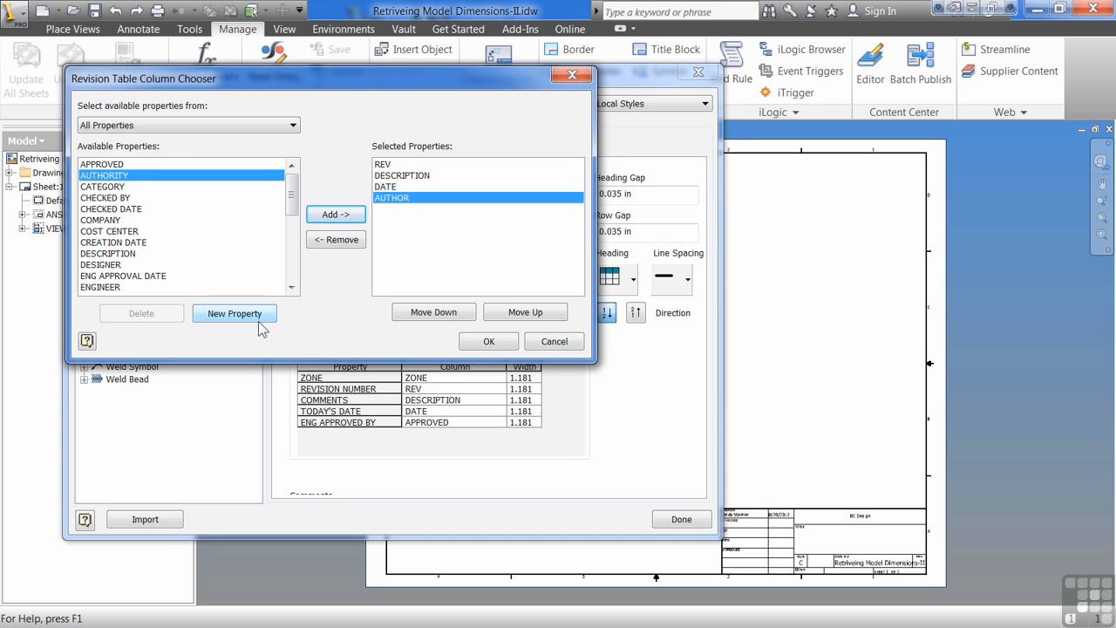
left_click(486, 339)
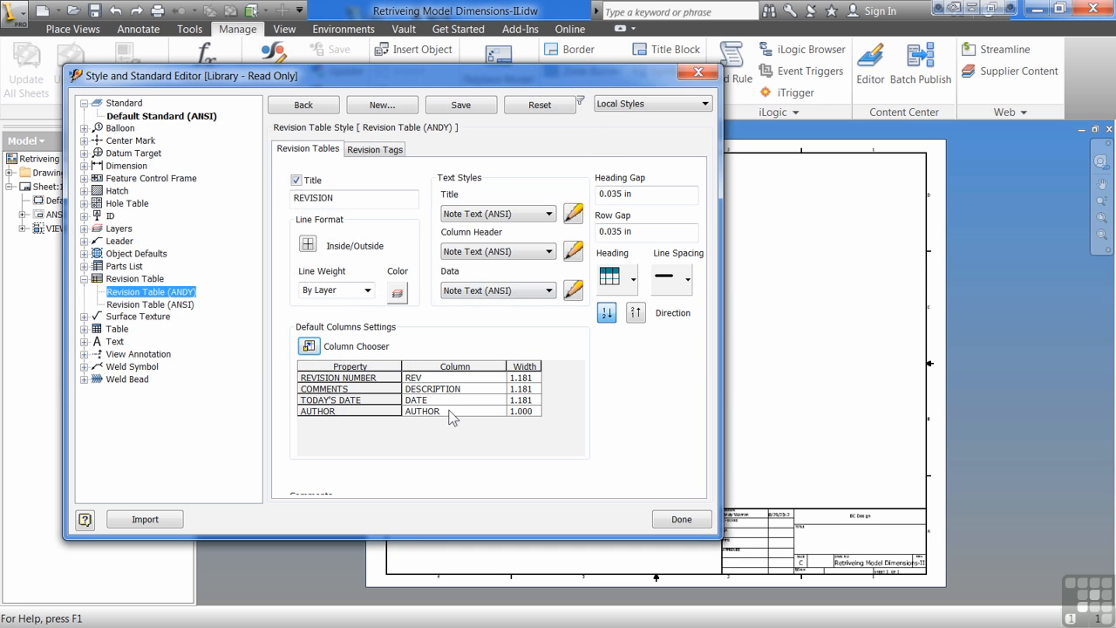
Set the default column widths to 0.500 for REV, 3.000 for DESCRIPTION, 1.000 for DATE and 1.500 for AUTHOR.
left_click(530, 378)
type("0.500")
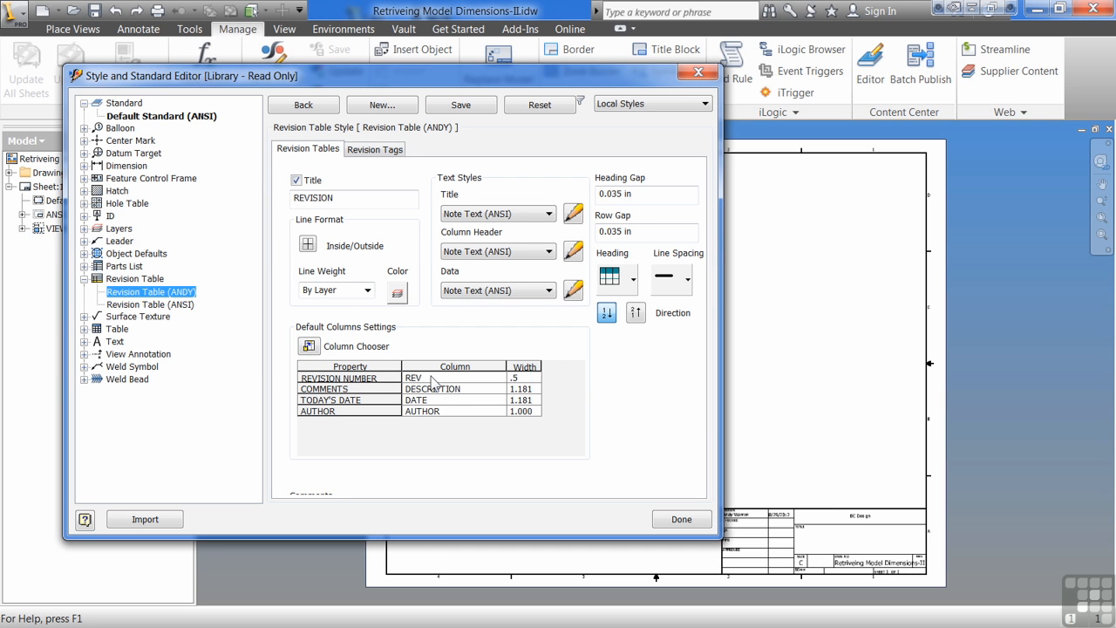
key("Down")
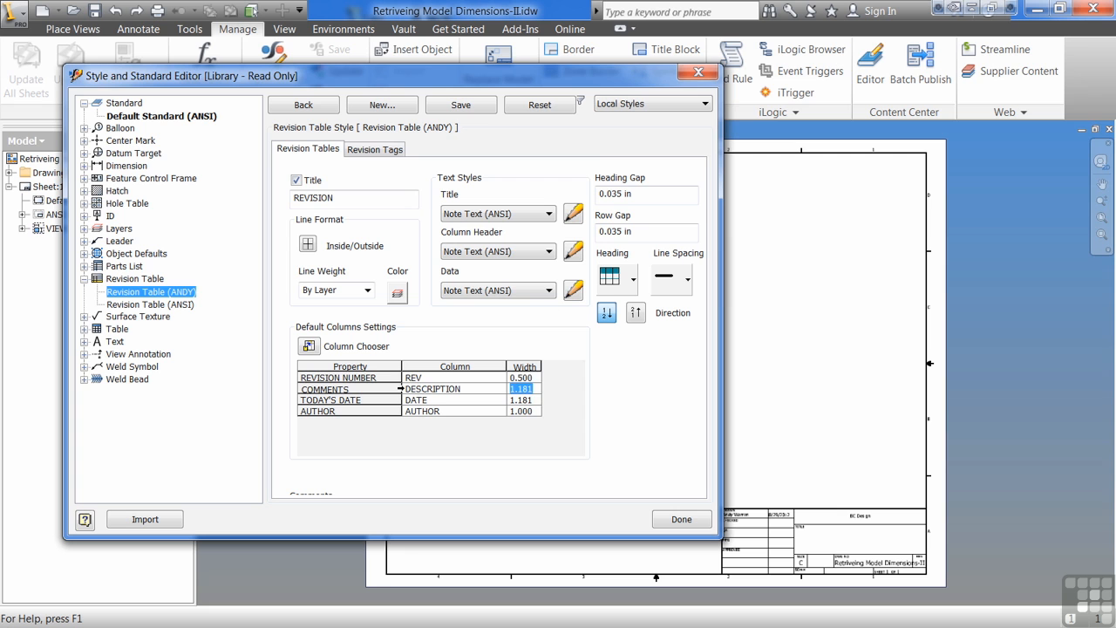
type("3.000")
key("Down")
type("1")
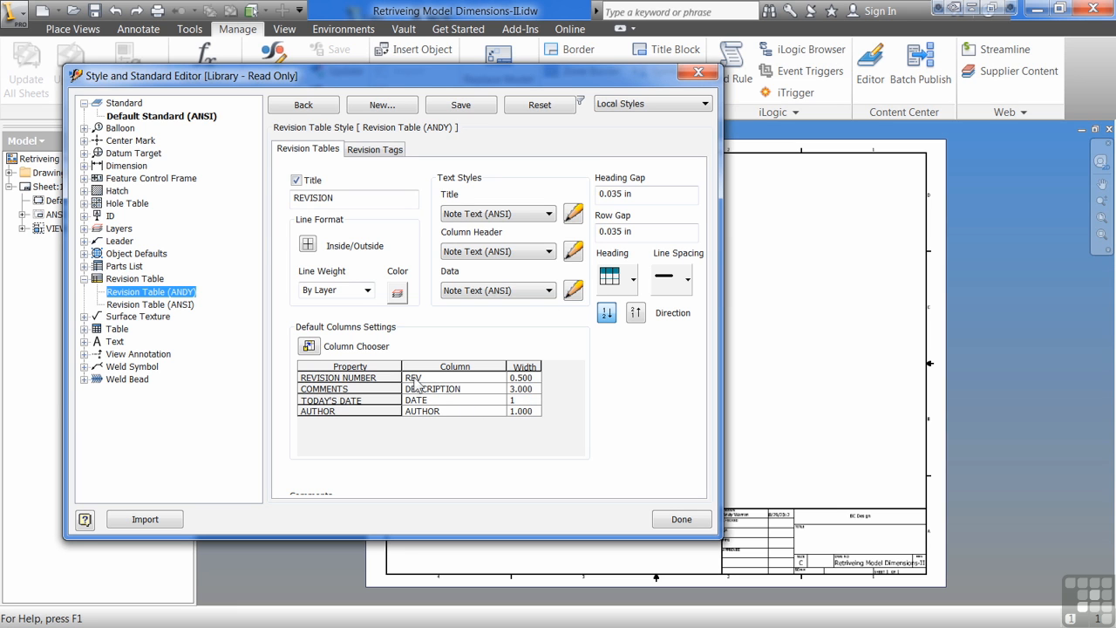
key("Down")
type("1.")
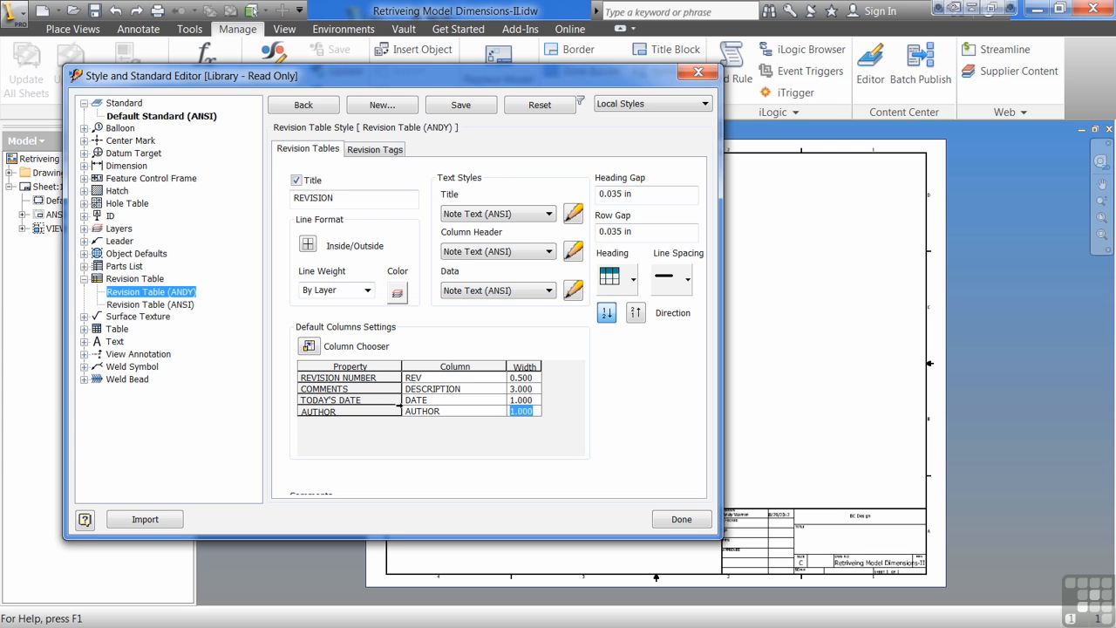
left_click(482, 378)
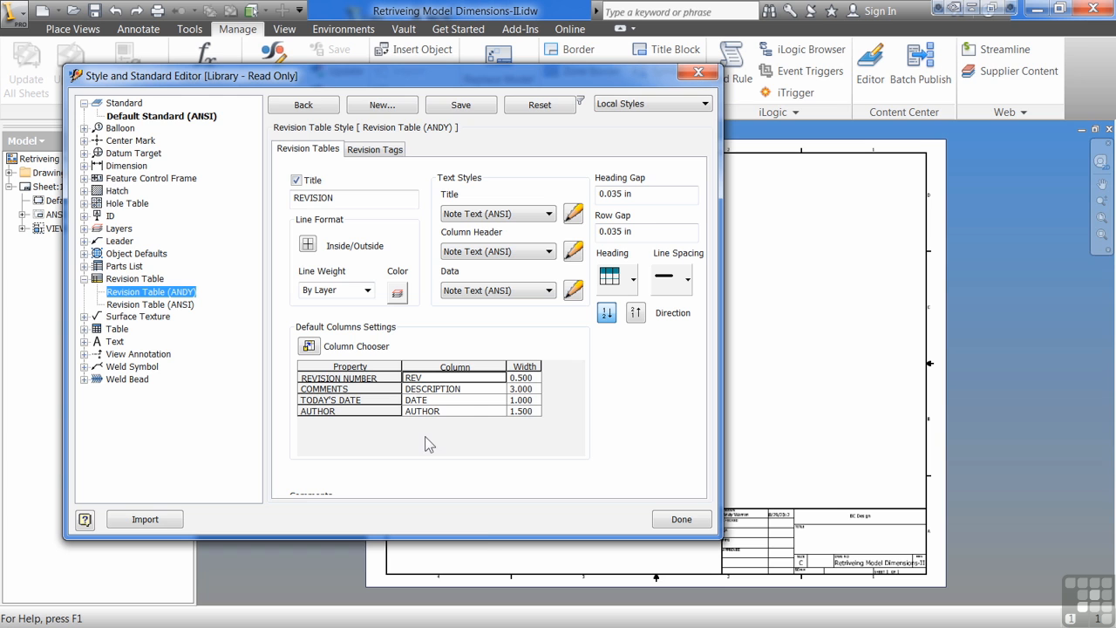
Enlarge the style editor and enter the author's first name plus "Changed on this Date to make Room for Full User Name" as the style's comment.
left_click_drag(504, 539, 504, 618)
left_click(329, 521)
type("Andy Changed on this Date ")
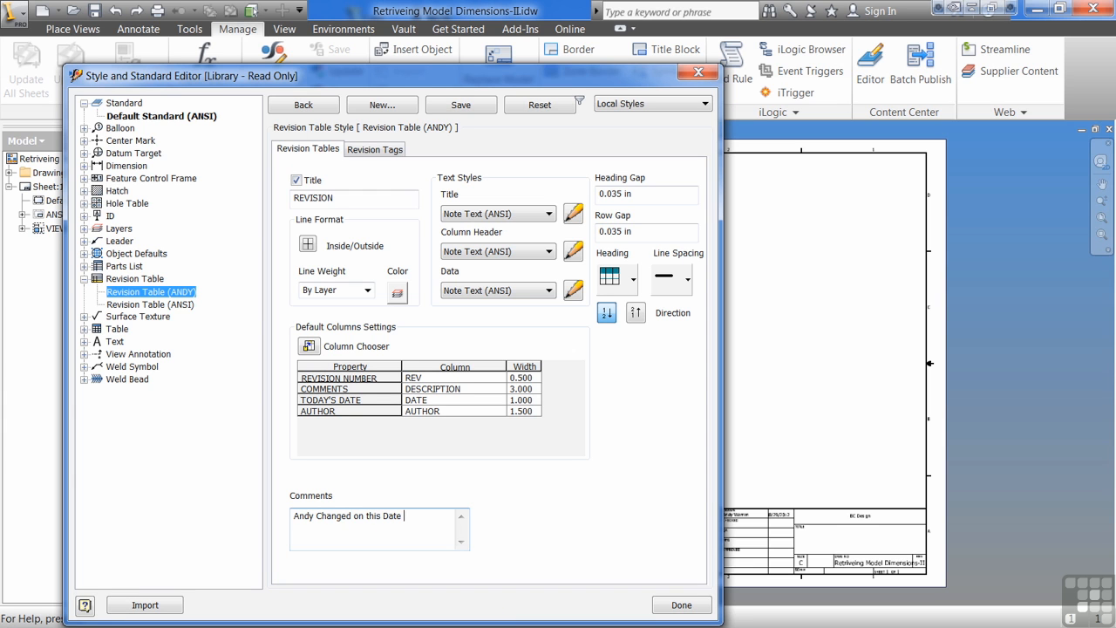
type("to make Room fo")
type("r Full Name")
type("User Name")
left_click(362, 152)
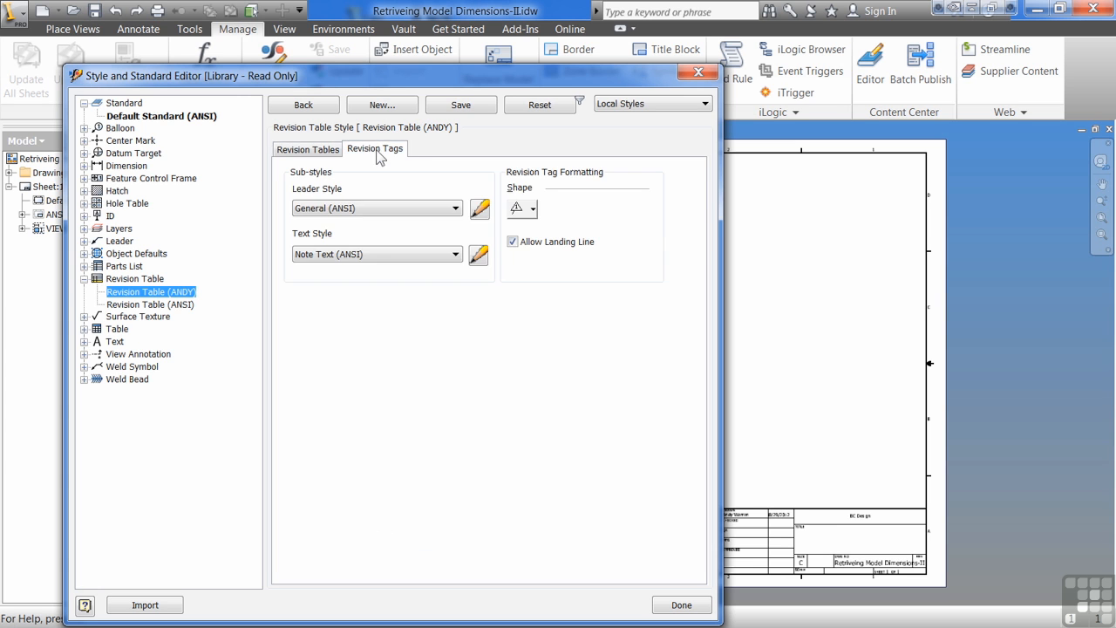
left_click(534, 212)
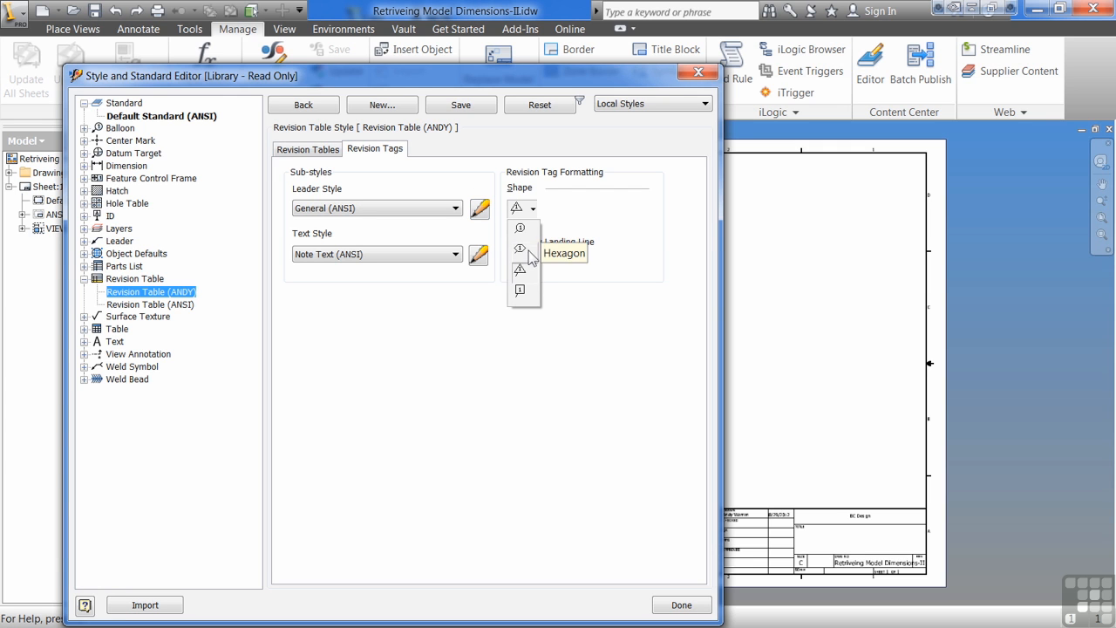
left_click(589, 234)
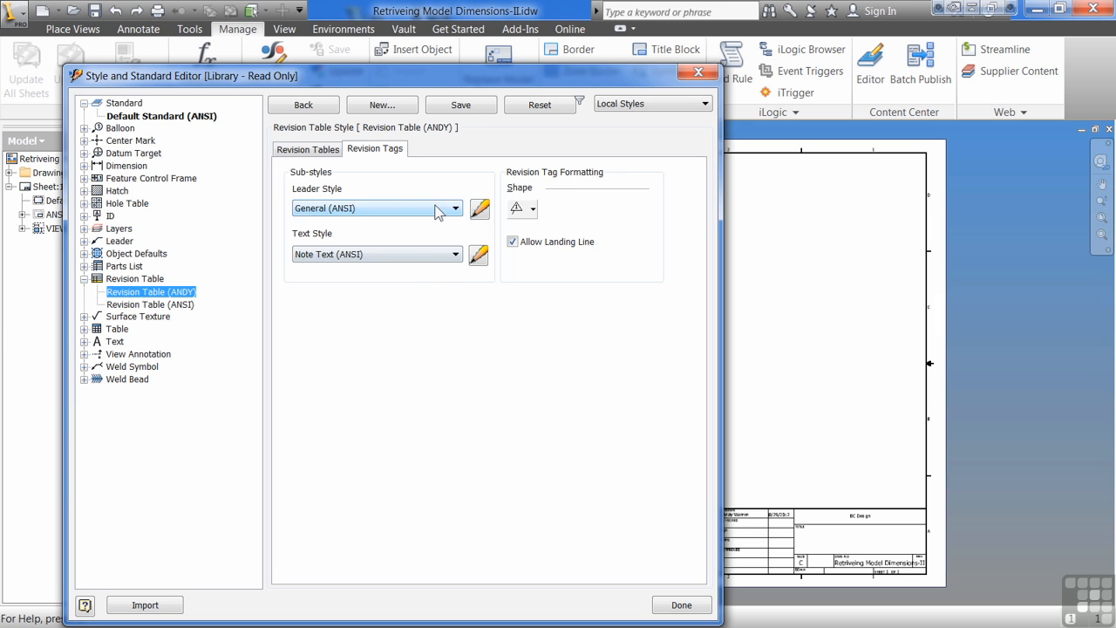
Save the custom revision table style and close the style editor.
left_click(317, 150)
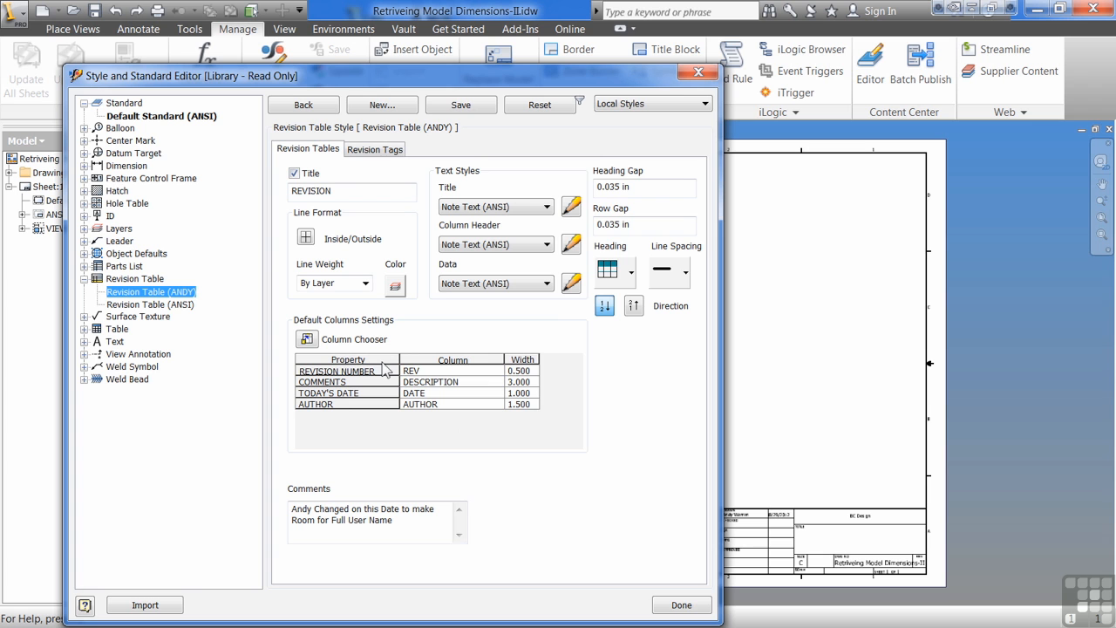
left_click(455, 106)
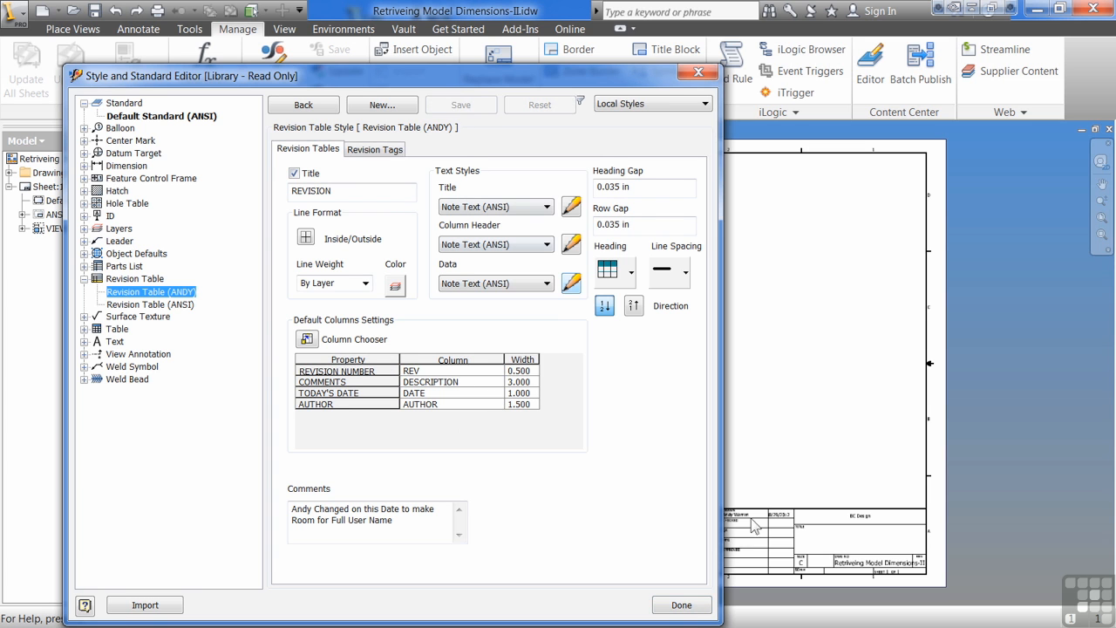
left_click(689, 605)
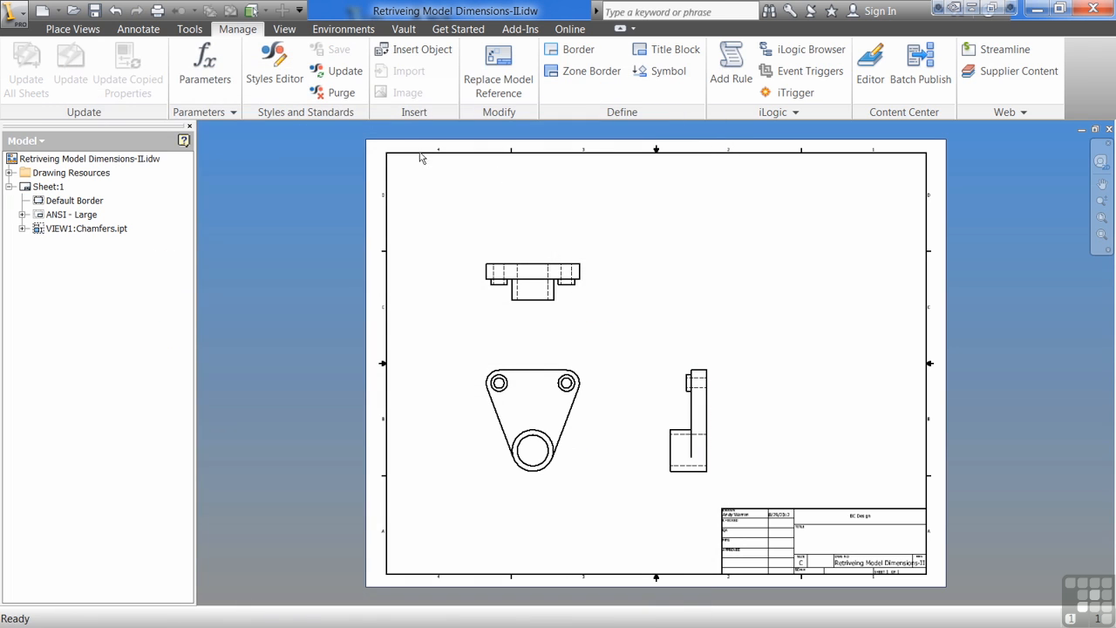
Place a revision table for the entire drawing, using the new custom style, against the upper-right corner of the sheet border.
left_click(138, 29)
left_click(765, 70)
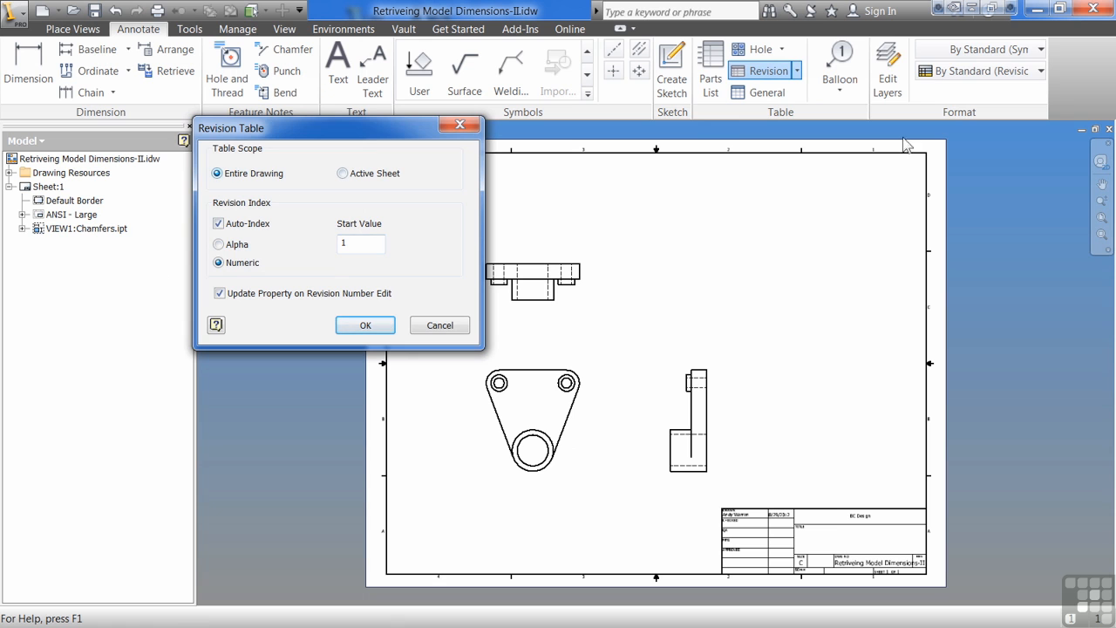
left_click(1041, 71)
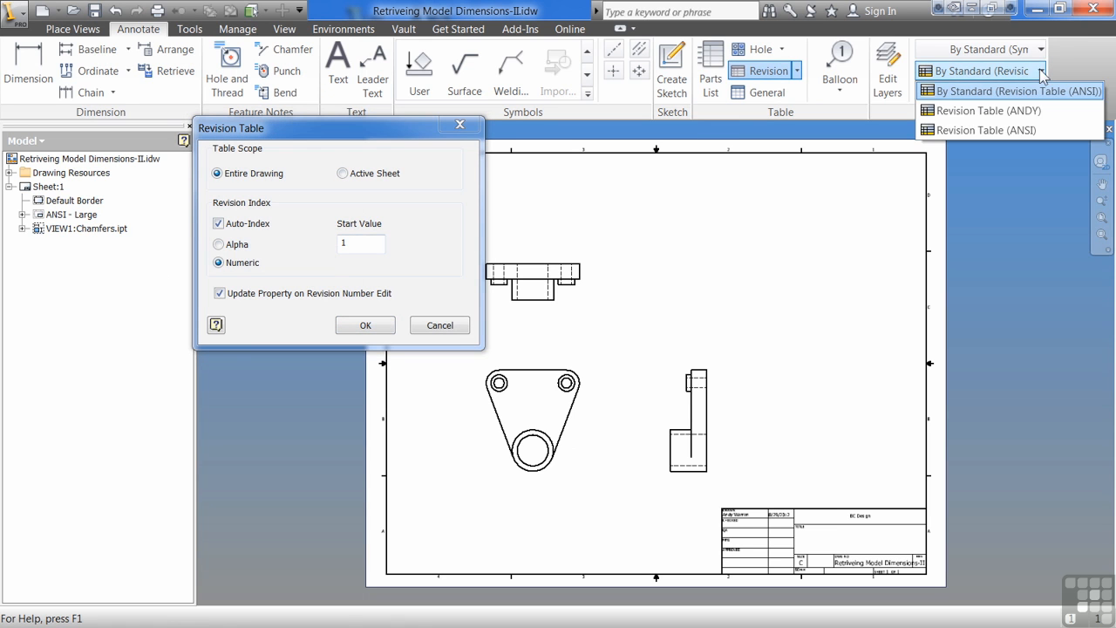
left_click(1011, 113)
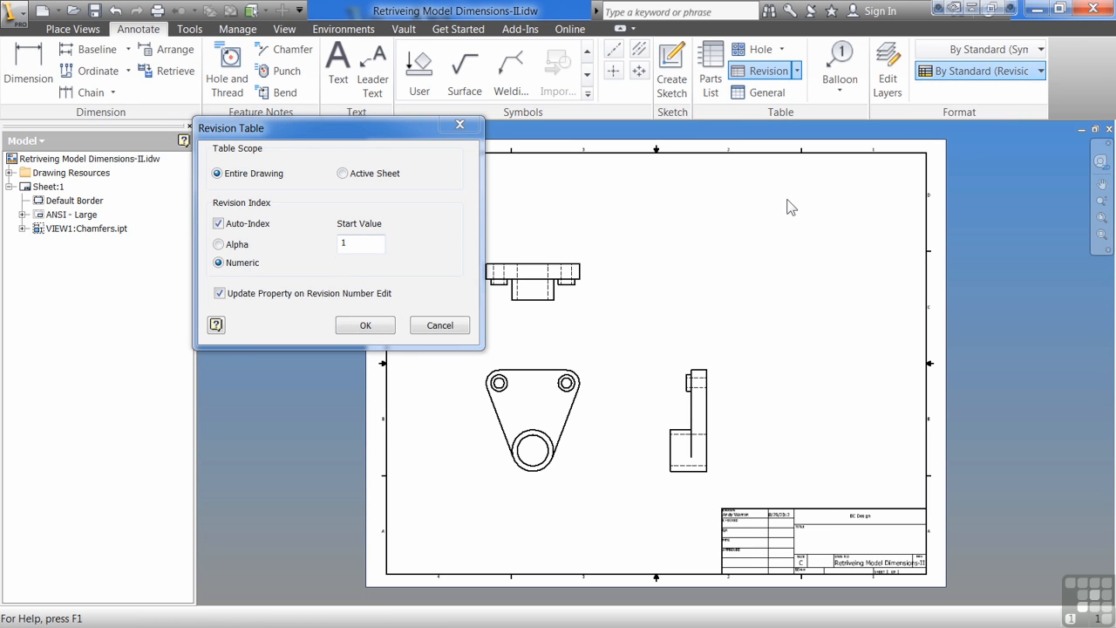
left_click(354, 329)
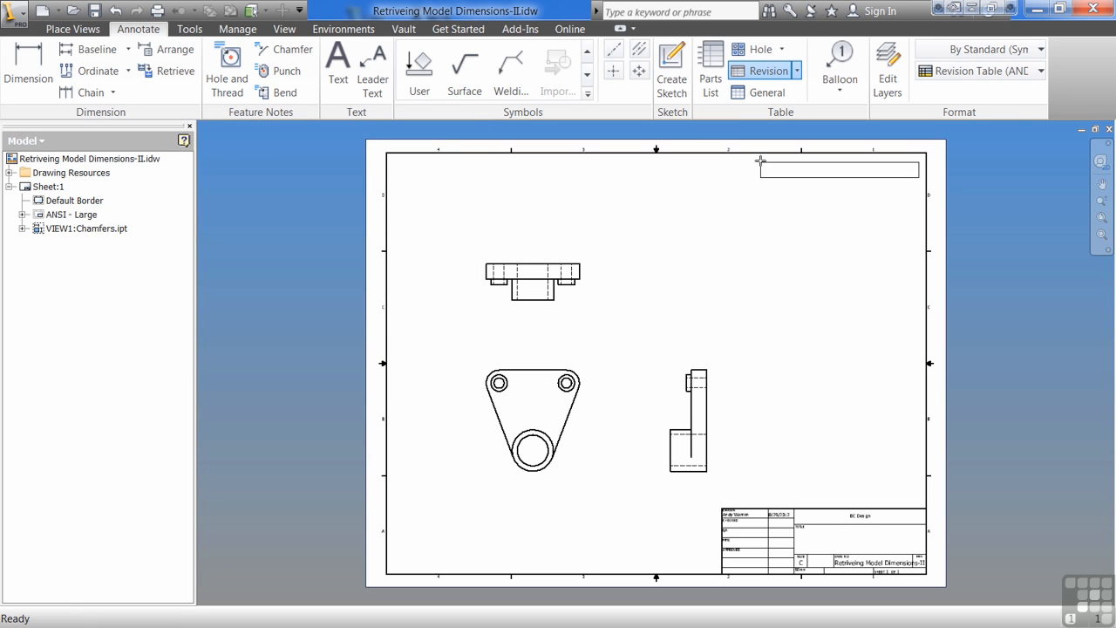
left_click(773, 155)
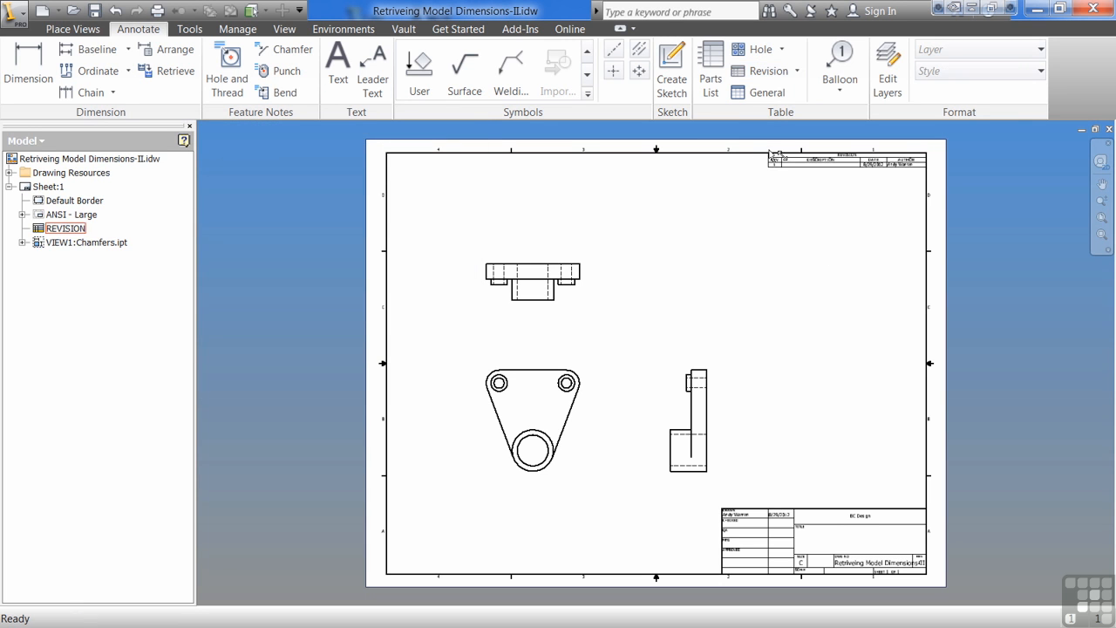
scroll(898, 162, "up", 5)
key("Escape")
Center the value justification of the AUTHOR column in the placed revision table.
middle_click_drag(938, 271, 773, 331)
left_click(748, 262)
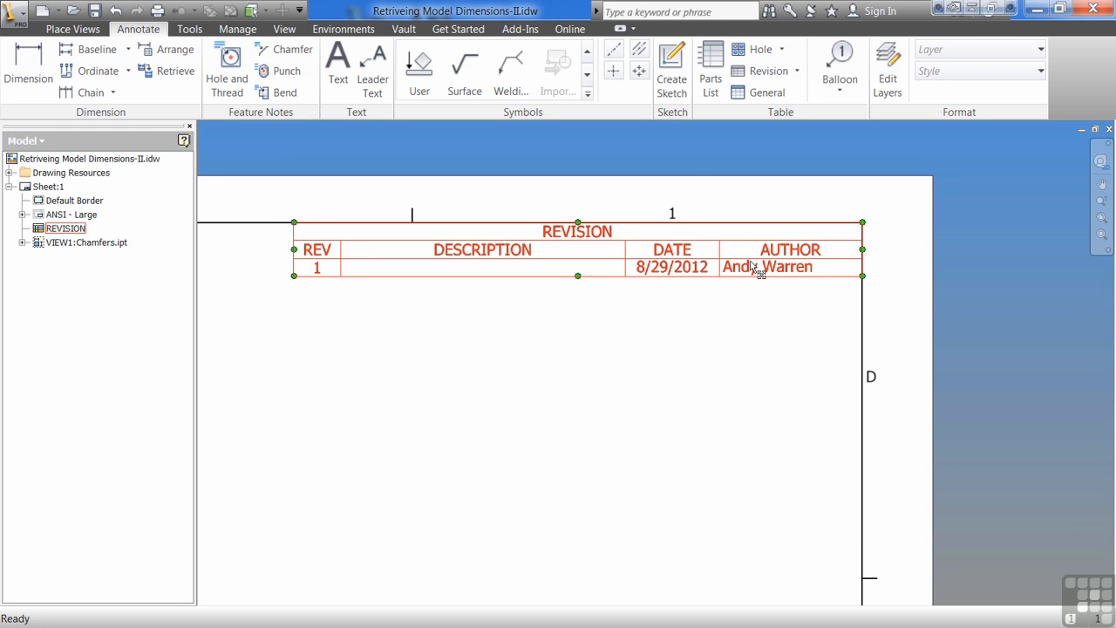
double_click(749, 273)
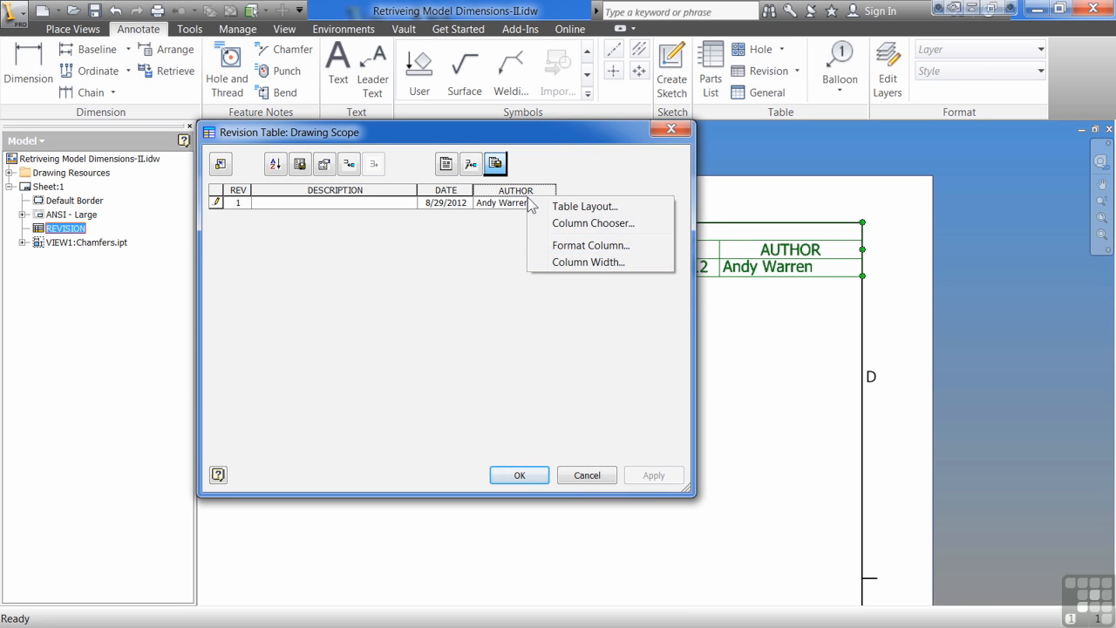
left_click(580, 246)
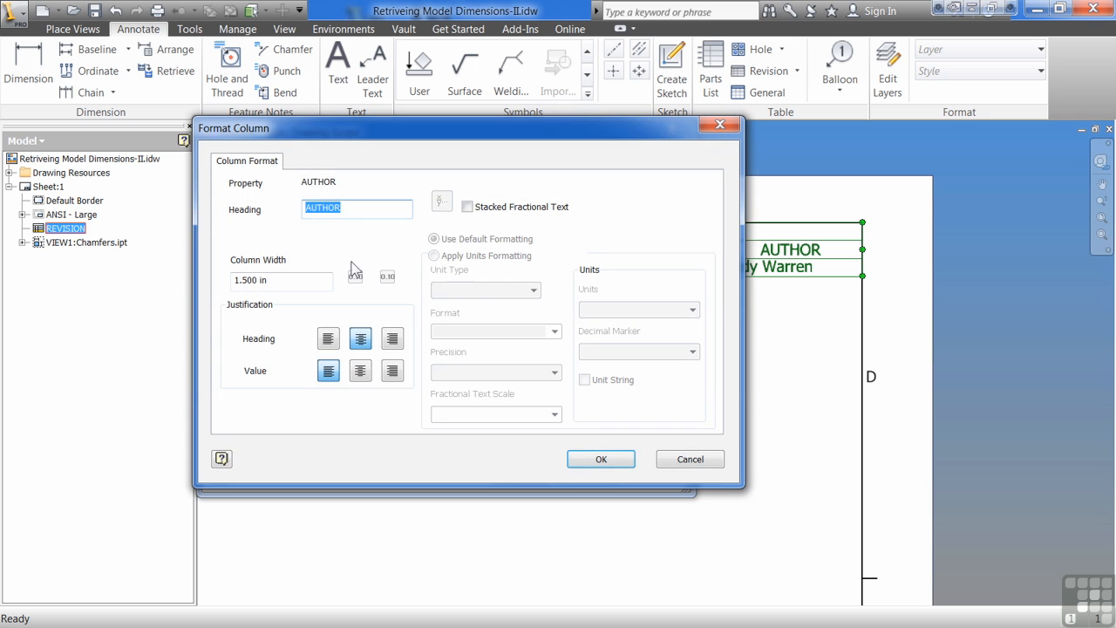
left_click(360, 371)
left_click(601, 459)
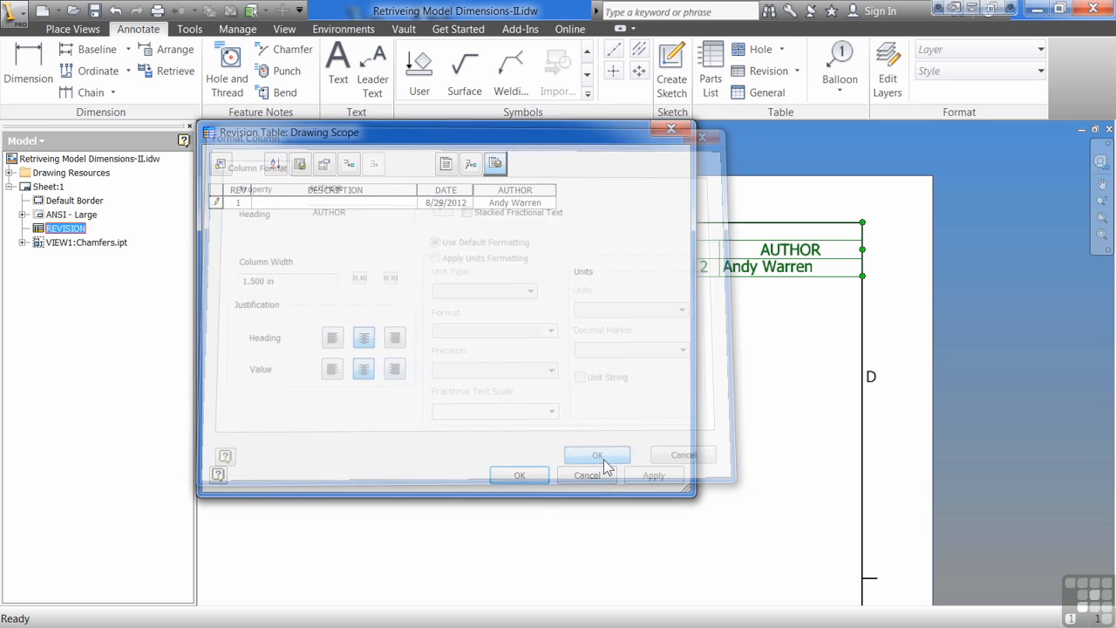
left_click(521, 475)
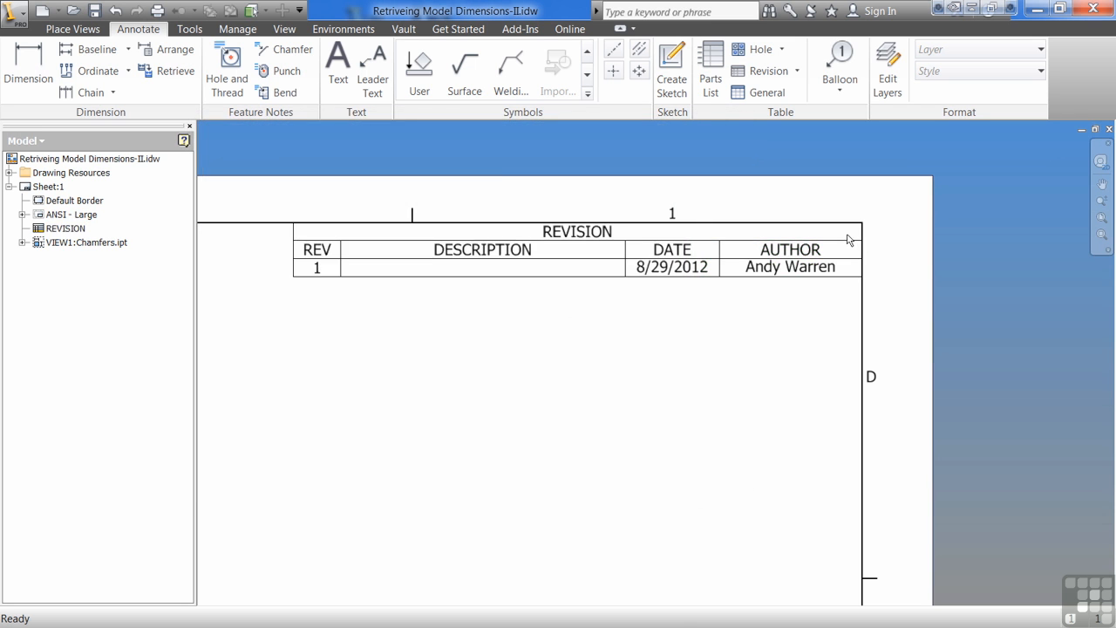
Edit the placed revision table's style so that the AUTHOR column's values are center-justified.
scroll(762, 242, "down", 2)
left_click(772, 252)
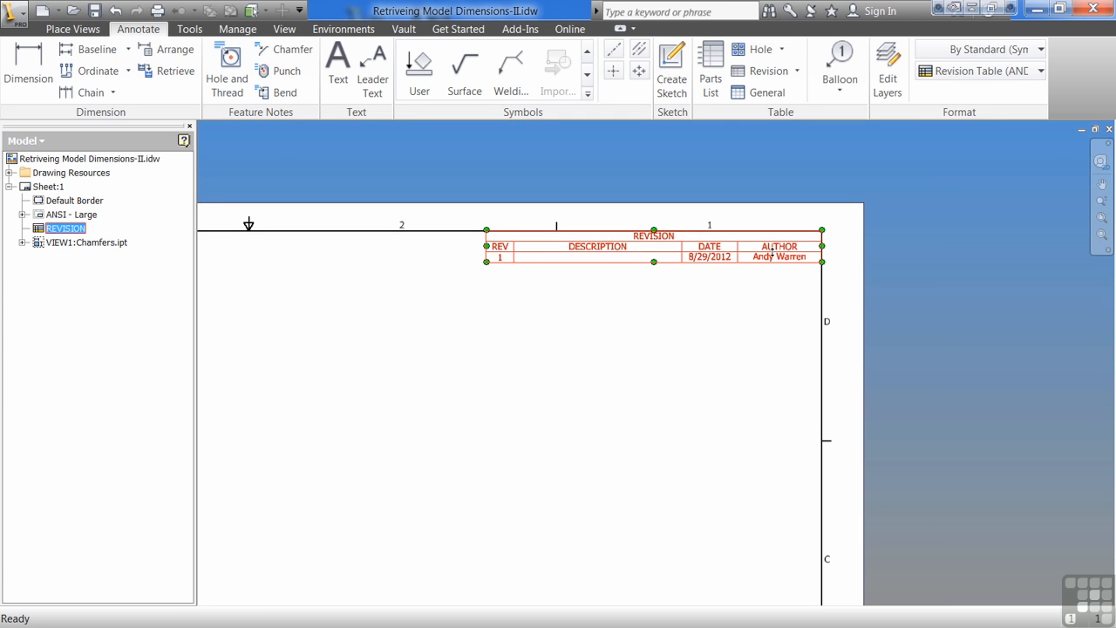
right_click(775, 251)
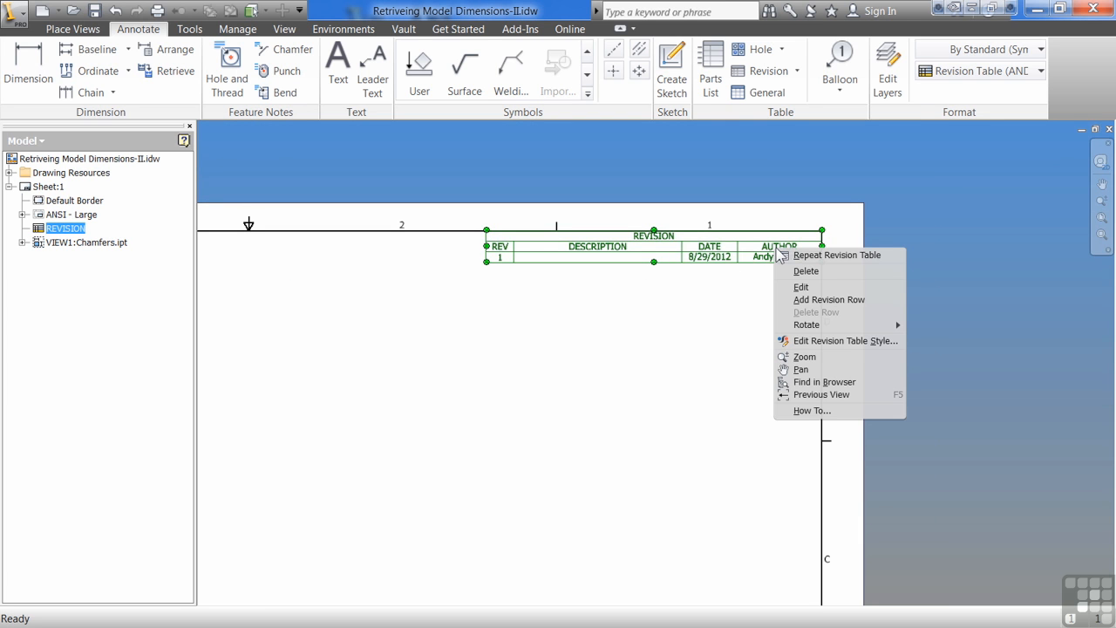
left_click(823, 341)
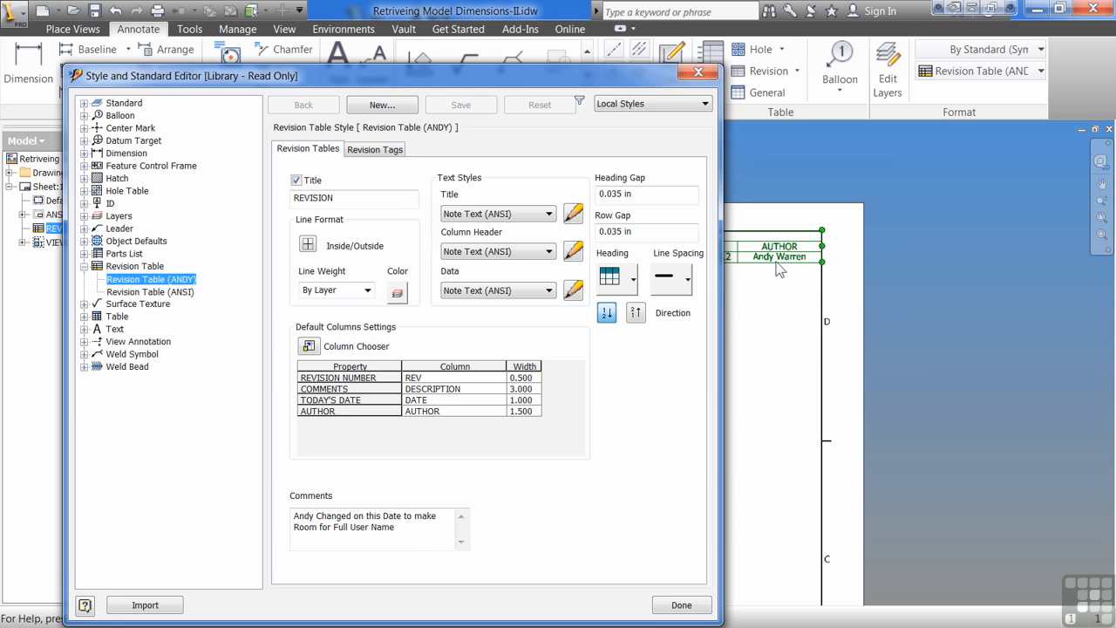
double_click(360, 410)
left_click(234, 321)
left_click(475, 409)
Left-justify the DESCRIPTION column's values in the custom revision table style, then save the edits and close the style editor.
double_click(365, 394)
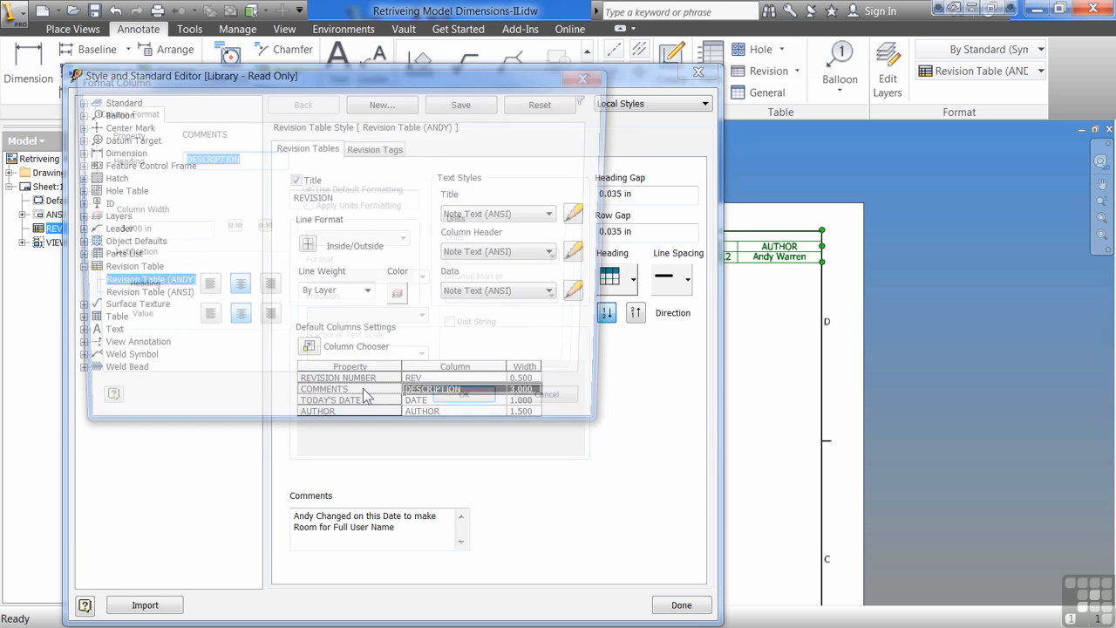
left_click(202, 321)
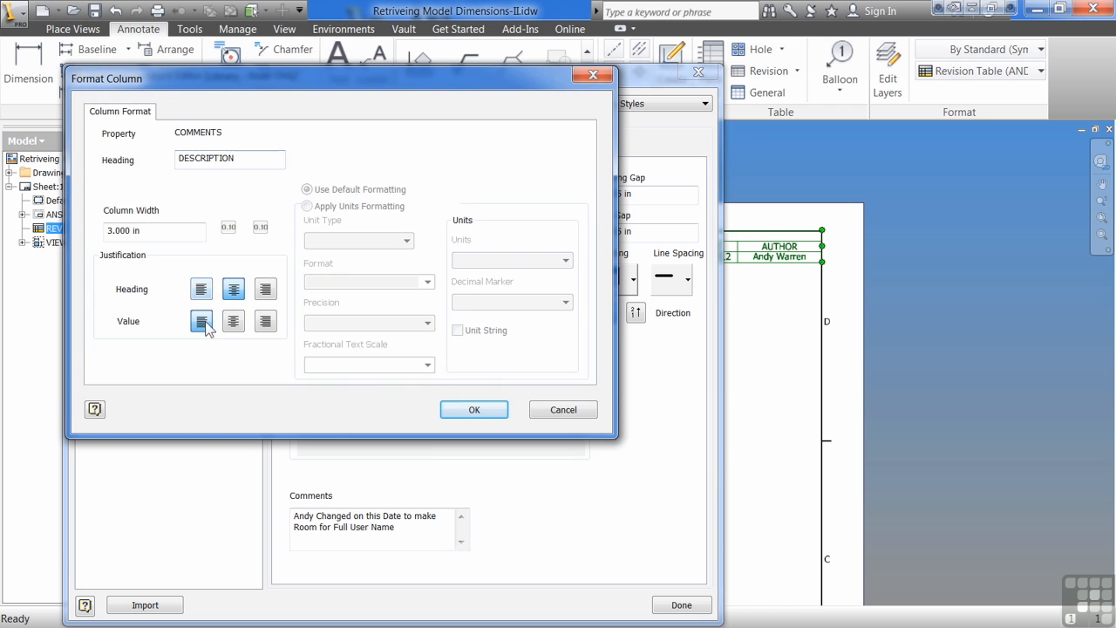
left_click(475, 409)
left_click(422, 411)
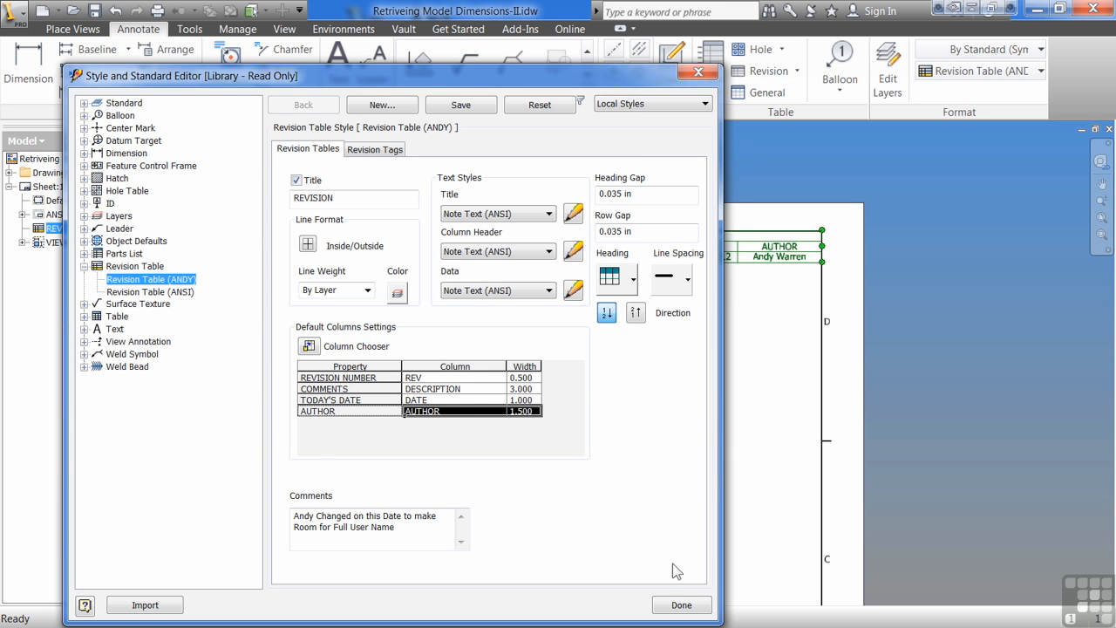
left_click(706, 613)
left_click(319, 394)
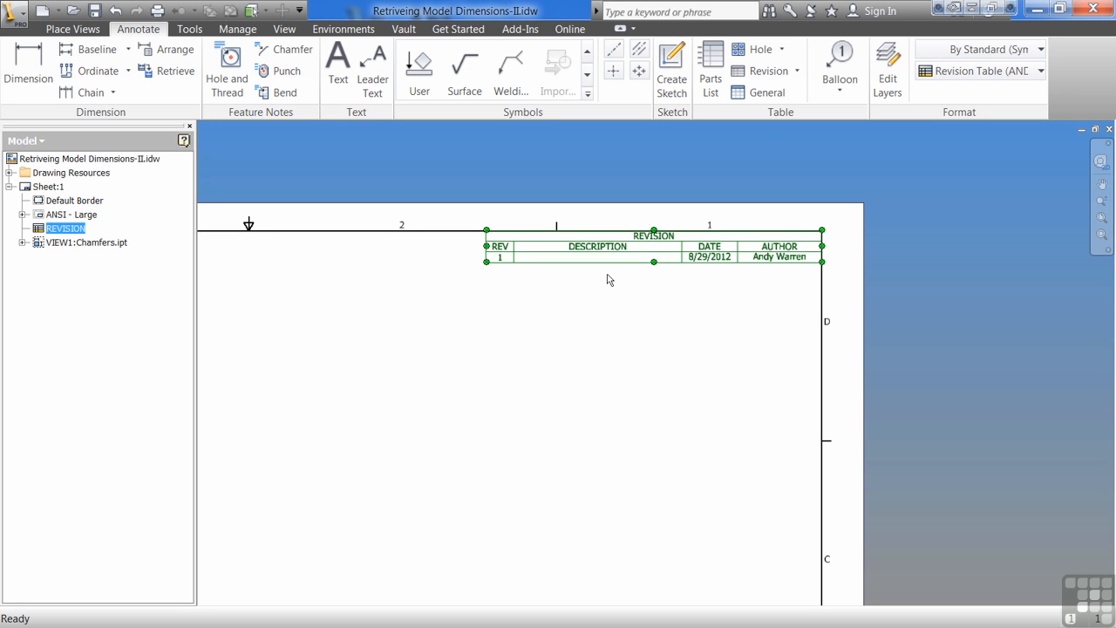
Check the styles available for the placed revision table, keeping the custom style selected.
scroll(653, 224, "down", 2)
left_click(663, 266)
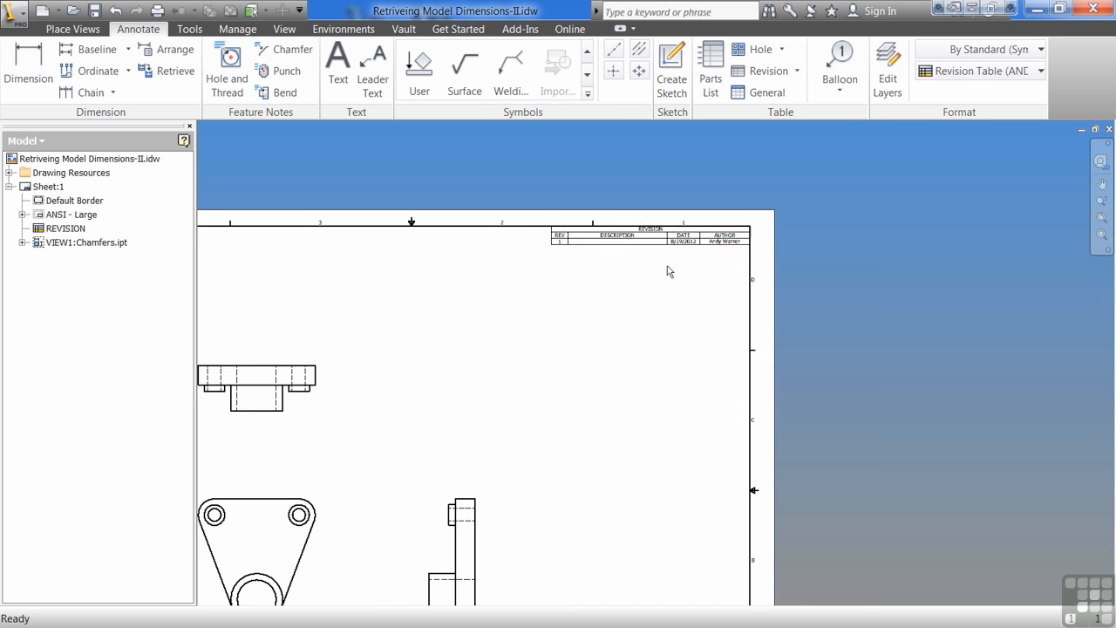
scroll(668, 254, "up", 3)
middle_click_drag(652, 275, 638, 335)
left_click(667, 295)
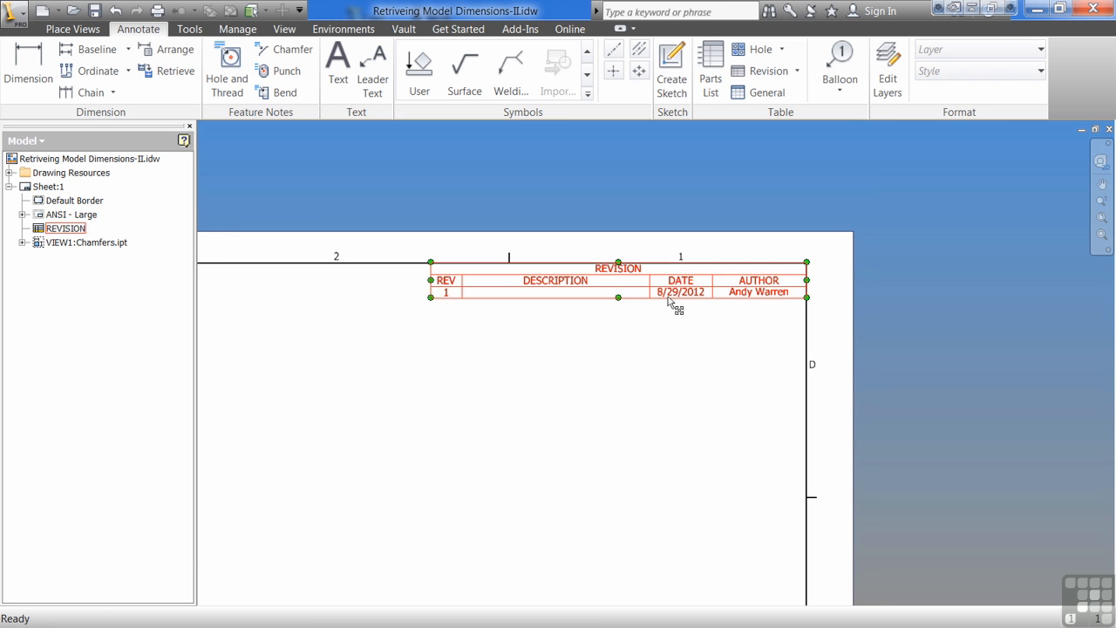
left_click(1040, 71)
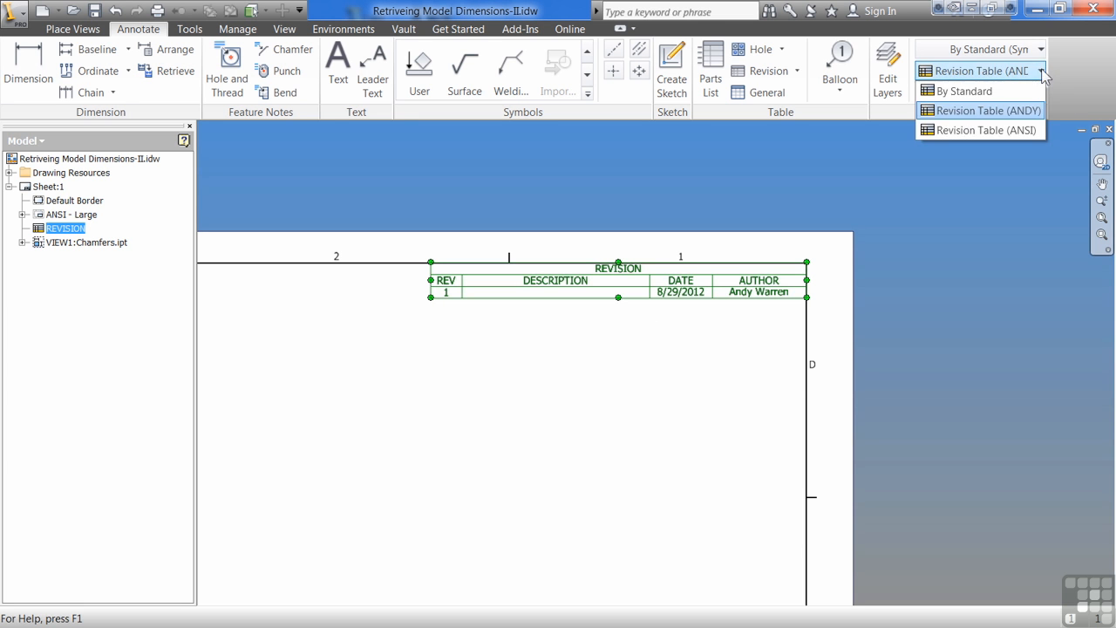
left_click(1012, 125)
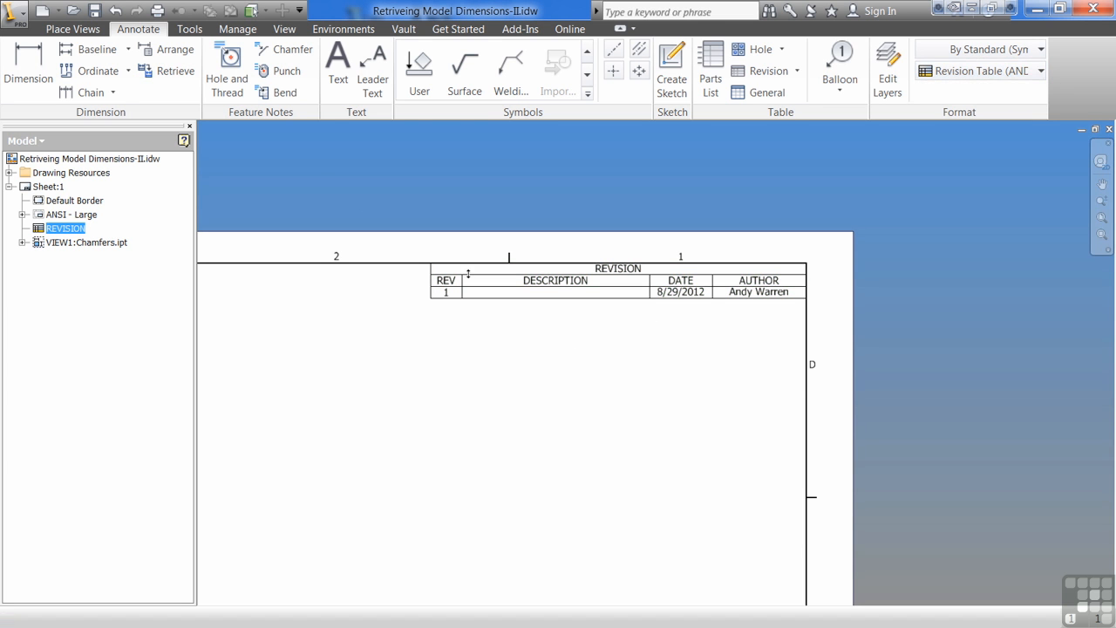
left_click(569, 350)
In the Object Defaults (ANSI) style, set the object style of Revision Table to the custom revision table style.
left_click(236, 29)
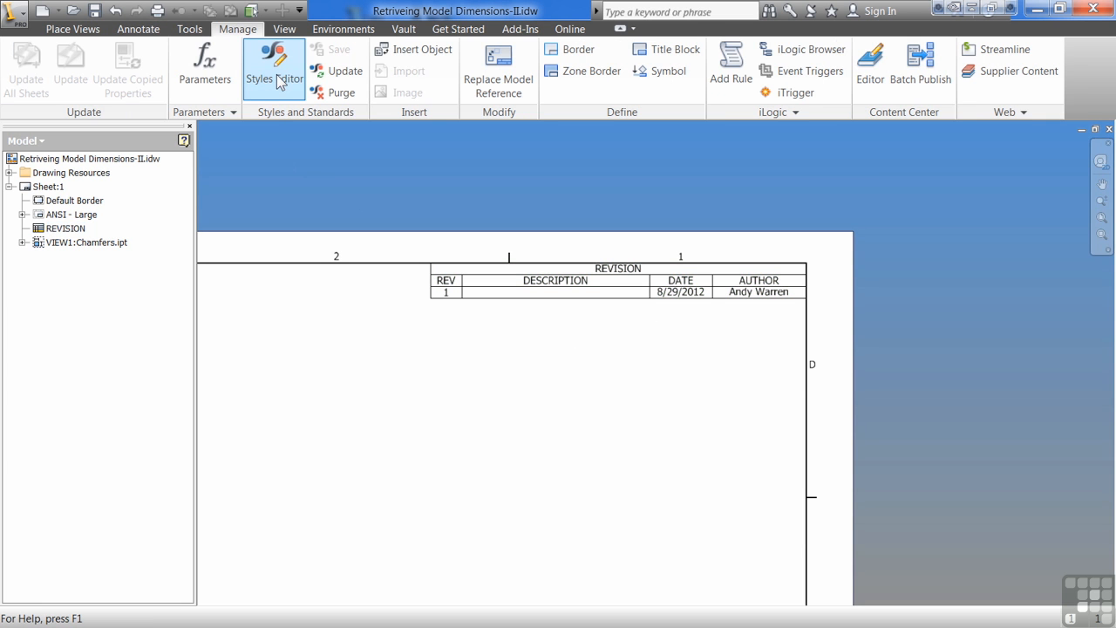
left_click(280, 79)
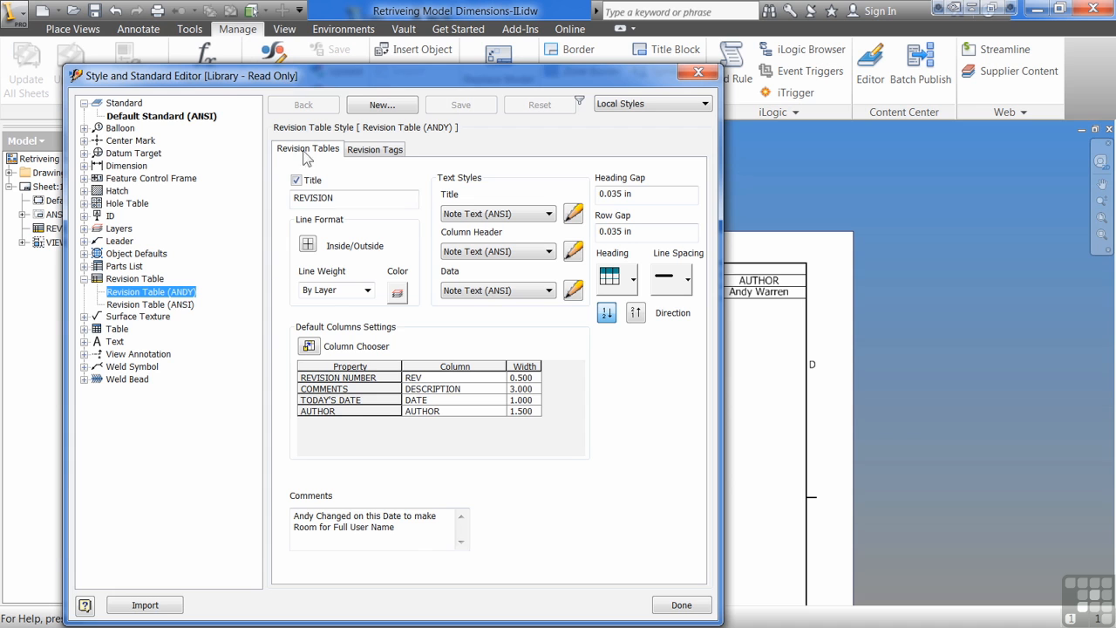
right_click(154, 295)
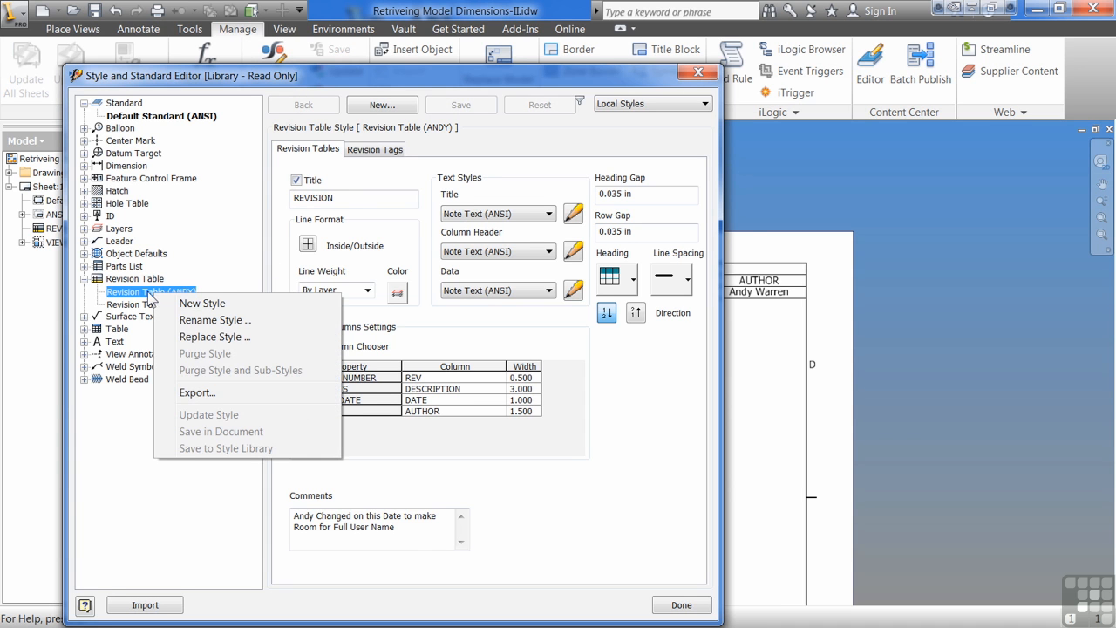
key("Escape")
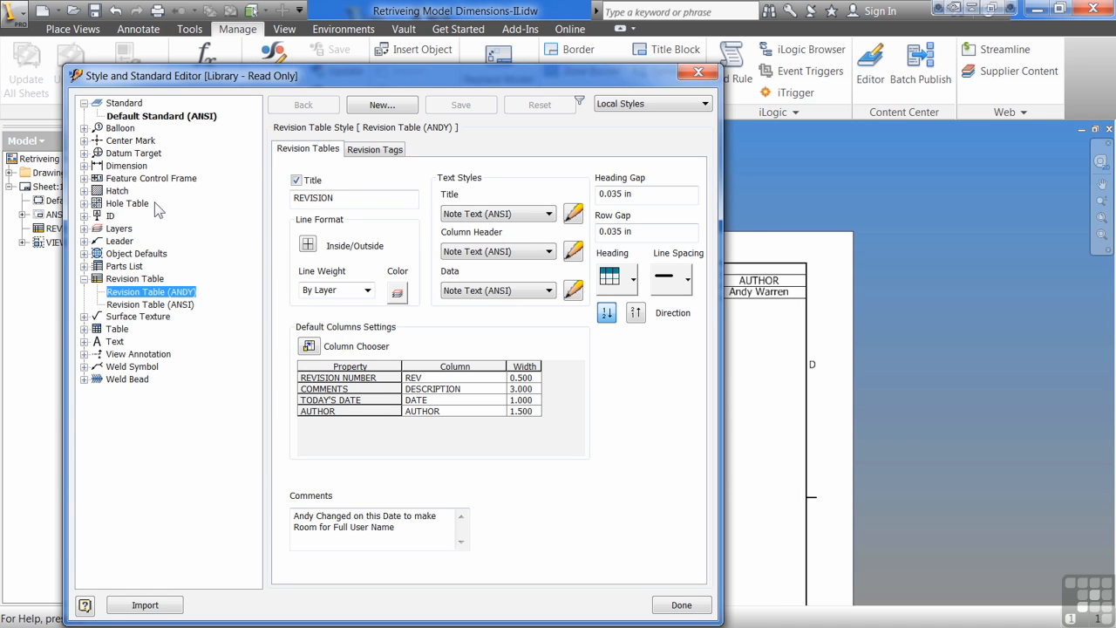
left_click(84, 254)
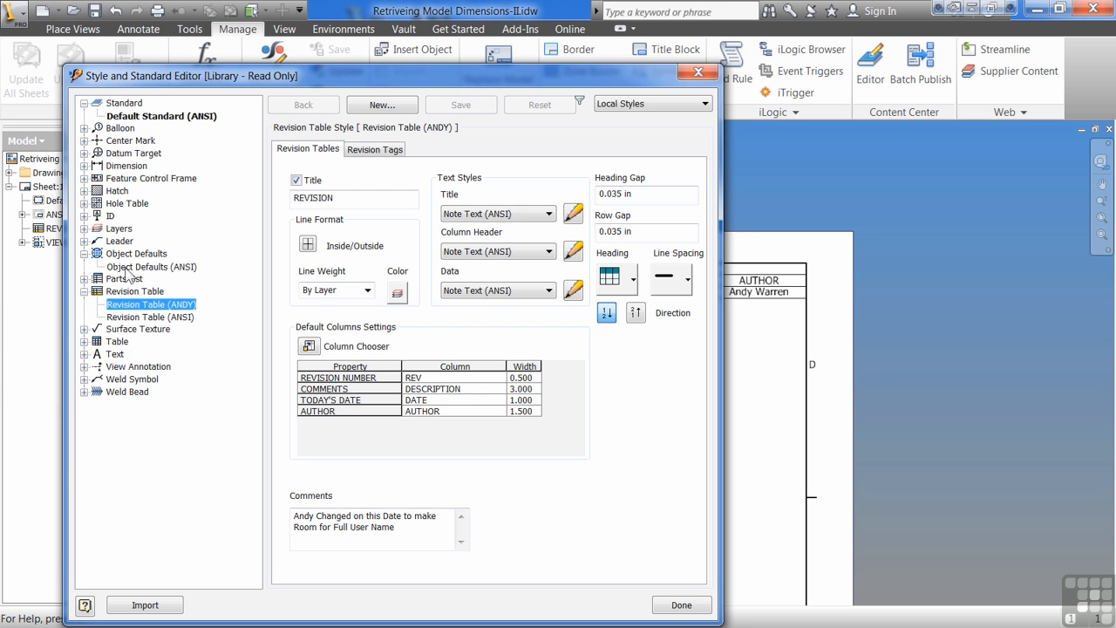
left_click(131, 267)
left_click(404, 203)
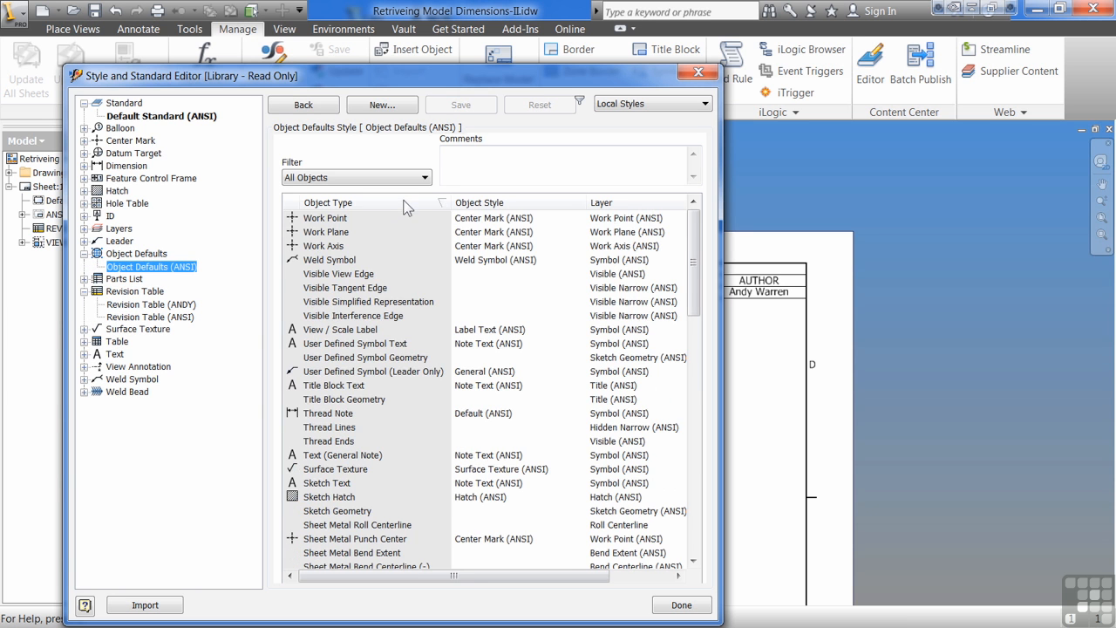
scroll(370, 306, "down", 3)
left_click(334, 497)
left_click(551, 499)
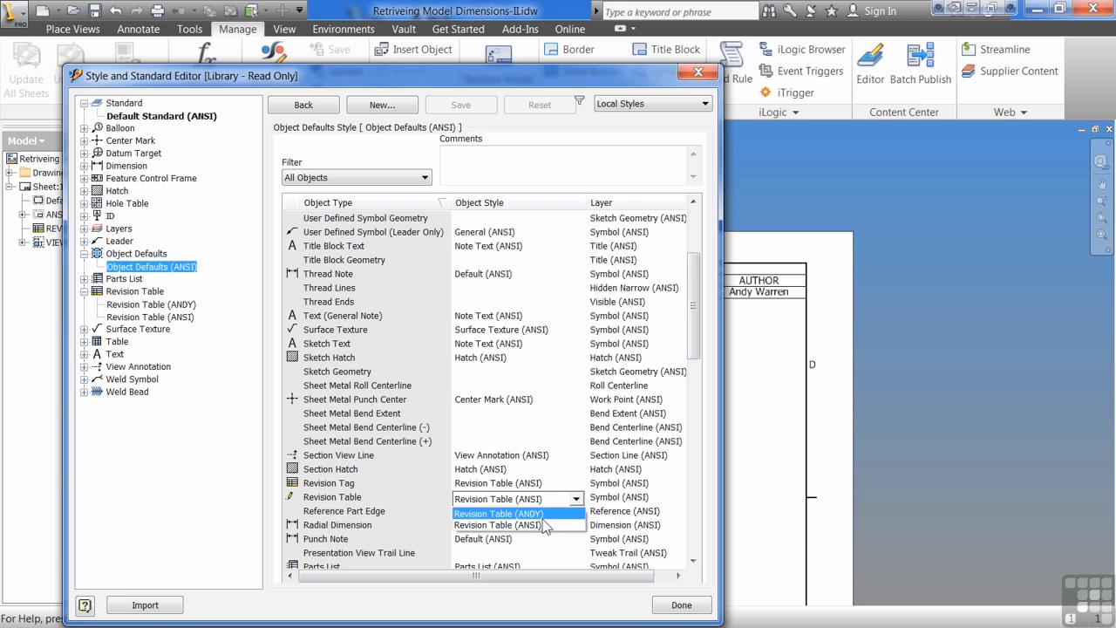
left_click(543, 515)
Set the object style of Revision Tag to the custom revision table style and save the object defaults edits.
left_click(524, 484)
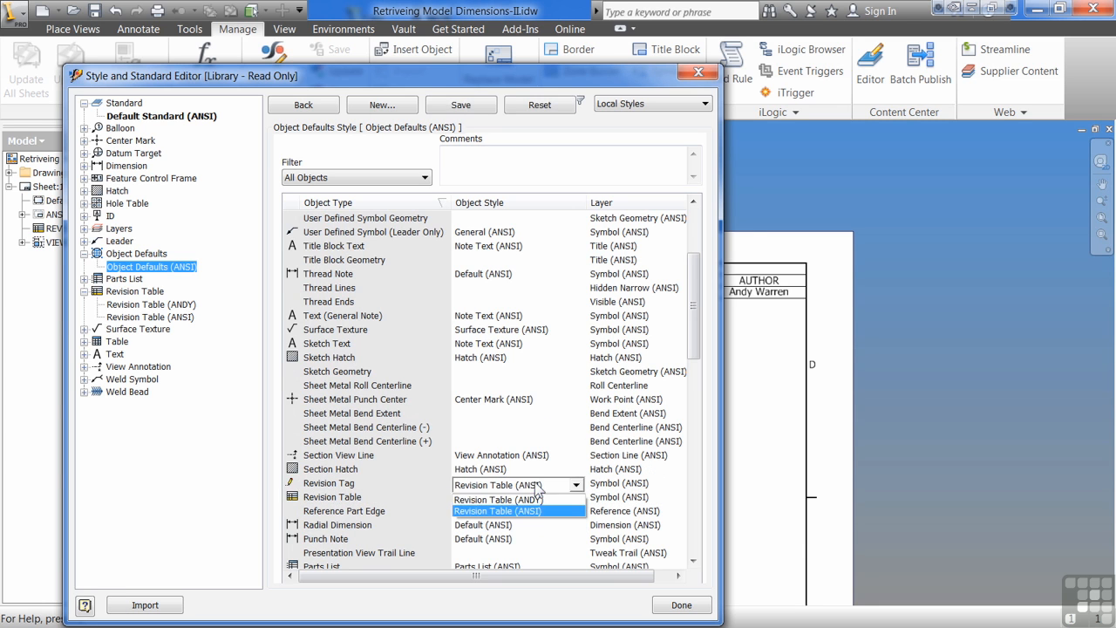
left_click(523, 497)
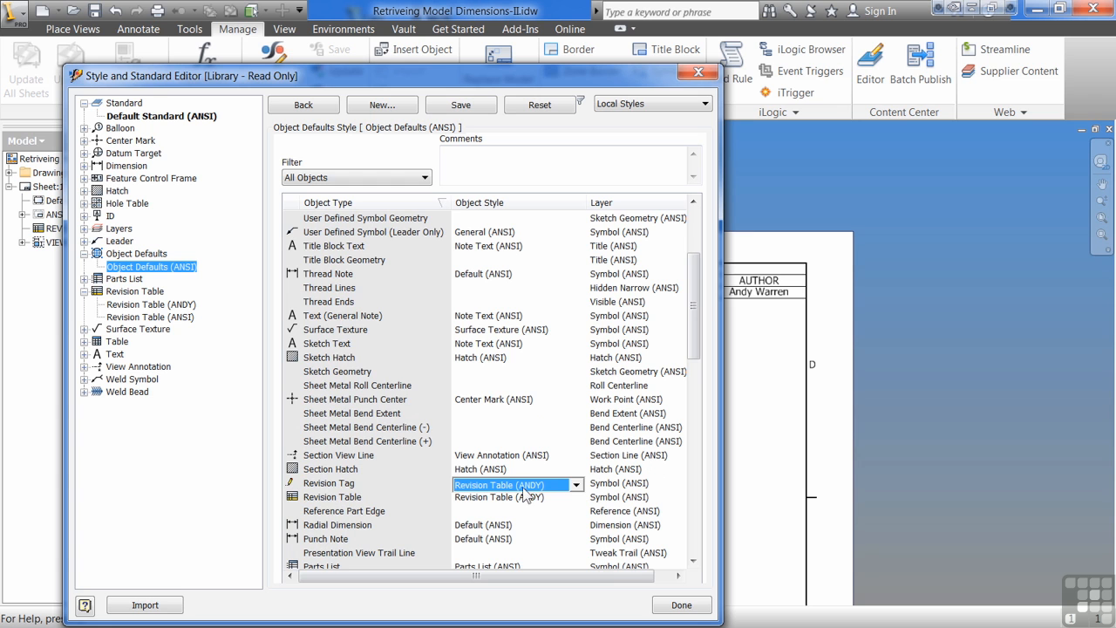
left_click(695, 606)
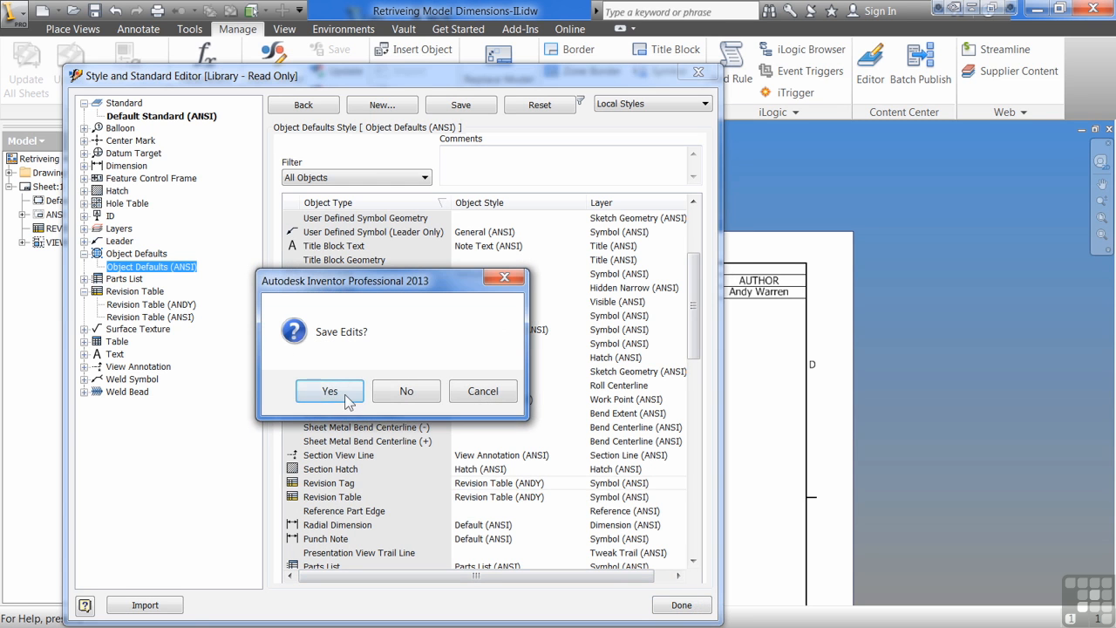
left_click(323, 392)
Delete the existing revision table from the sheet.
scroll(451, 318, "down", 2)
left_click(469, 299)
key("Delete")
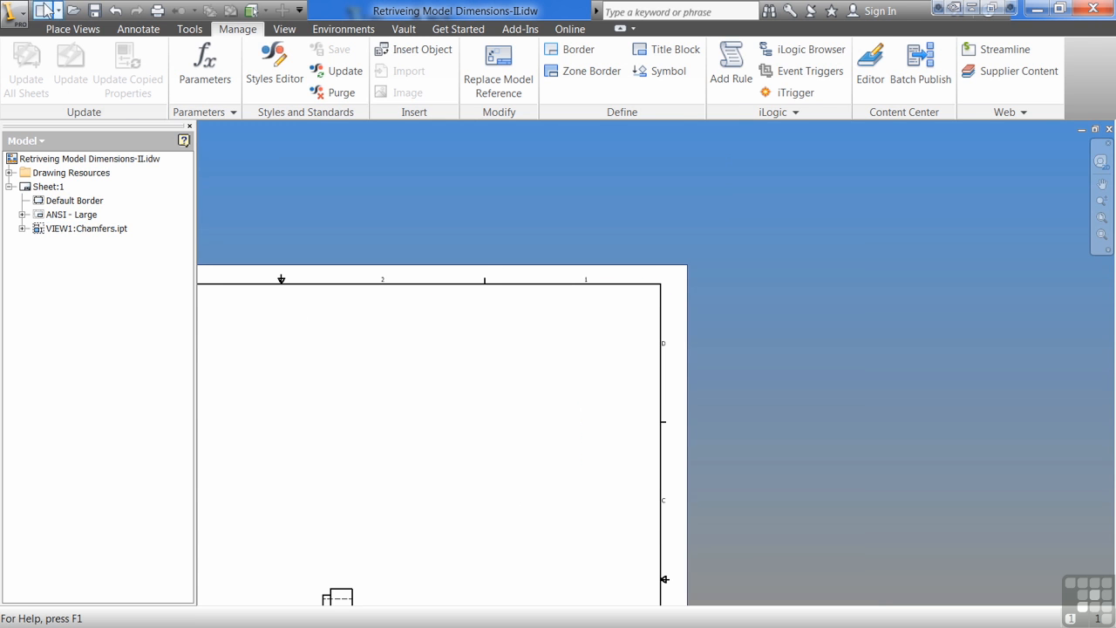
Place a new revision table with the By Standard style against the upper-right corner of the sheet border.
left_click(138, 29)
left_click(767, 70)
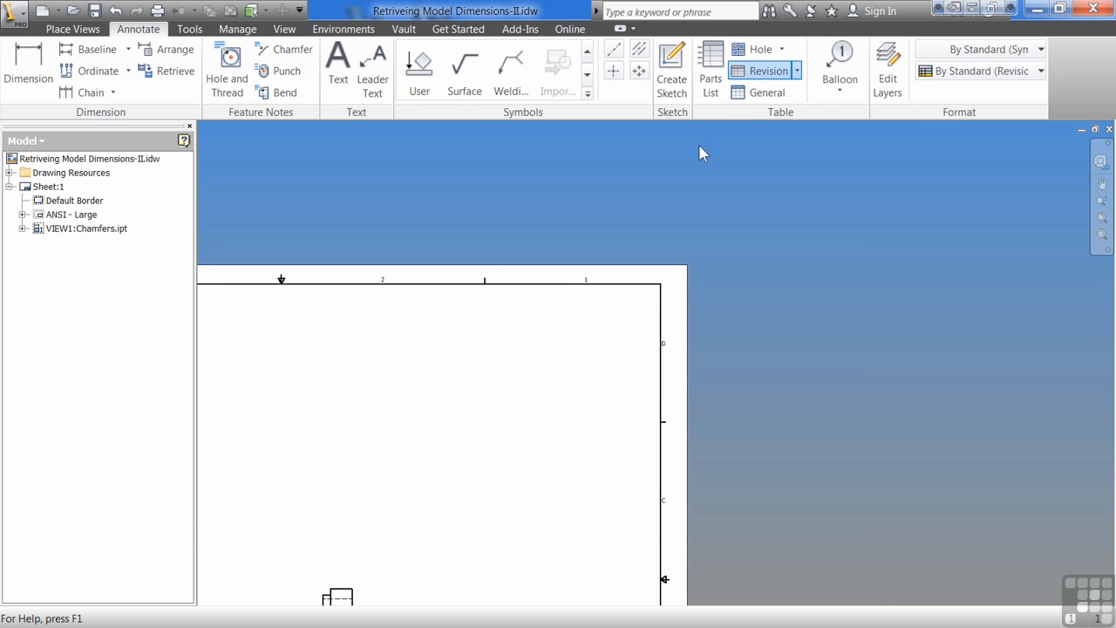
left_click(364, 324)
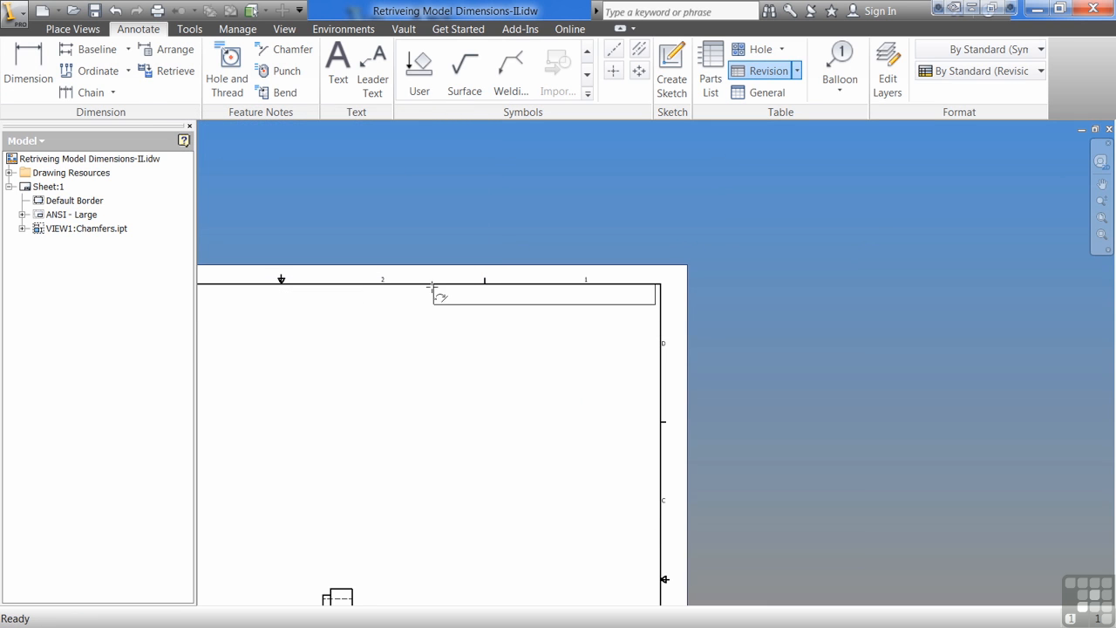
left_click(441, 288)
scroll(494, 285, "up", 5)
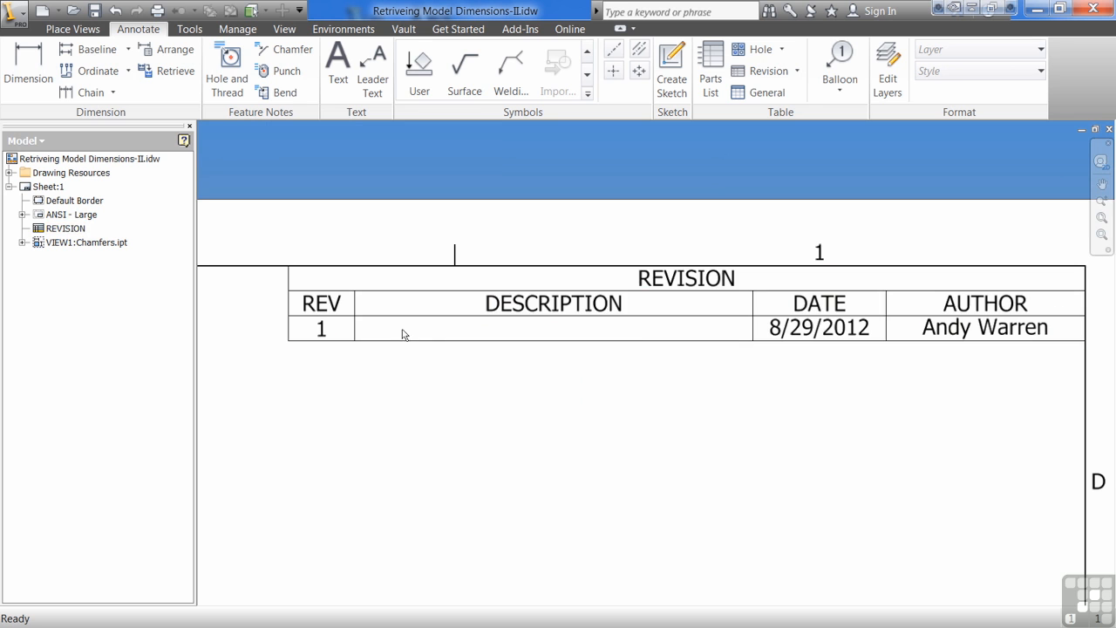
Review the object defaults and the custom and ANSI revision table styles in the style editor, then close it.
scroll(515, 336, "down", 5)
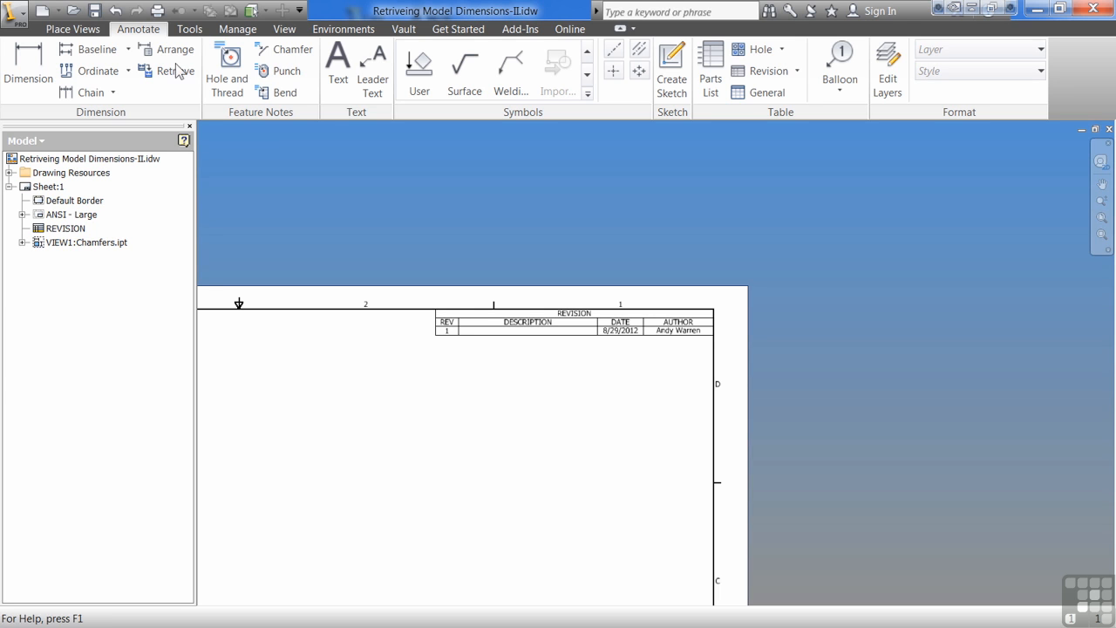
left_click(238, 29)
left_click(275, 60)
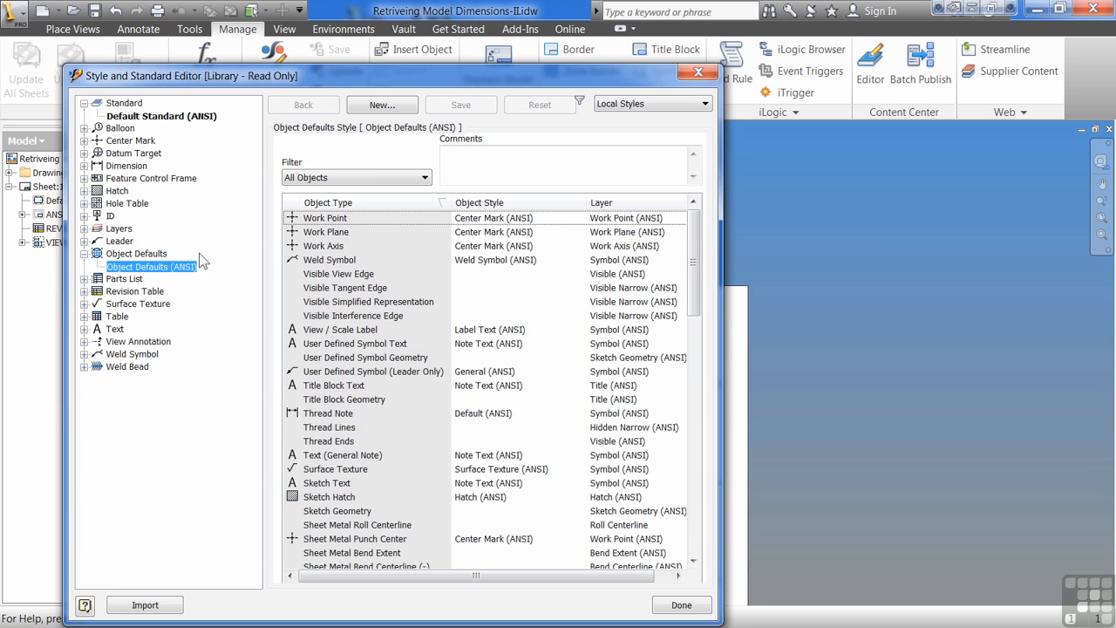
left_click(85, 291)
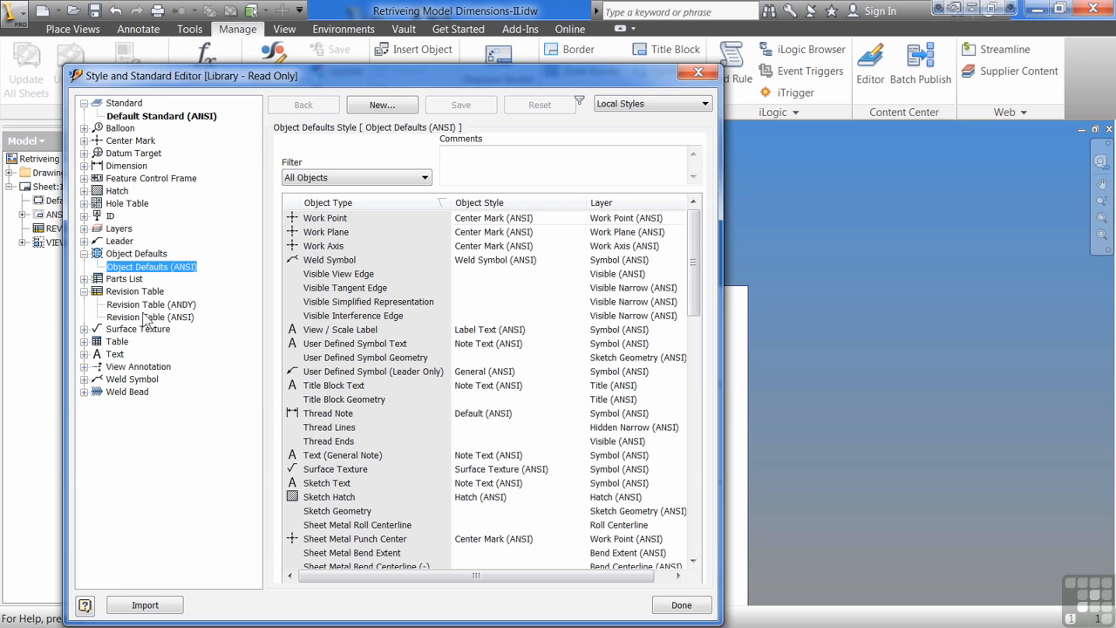
left_click(144, 304)
left_click(120, 268)
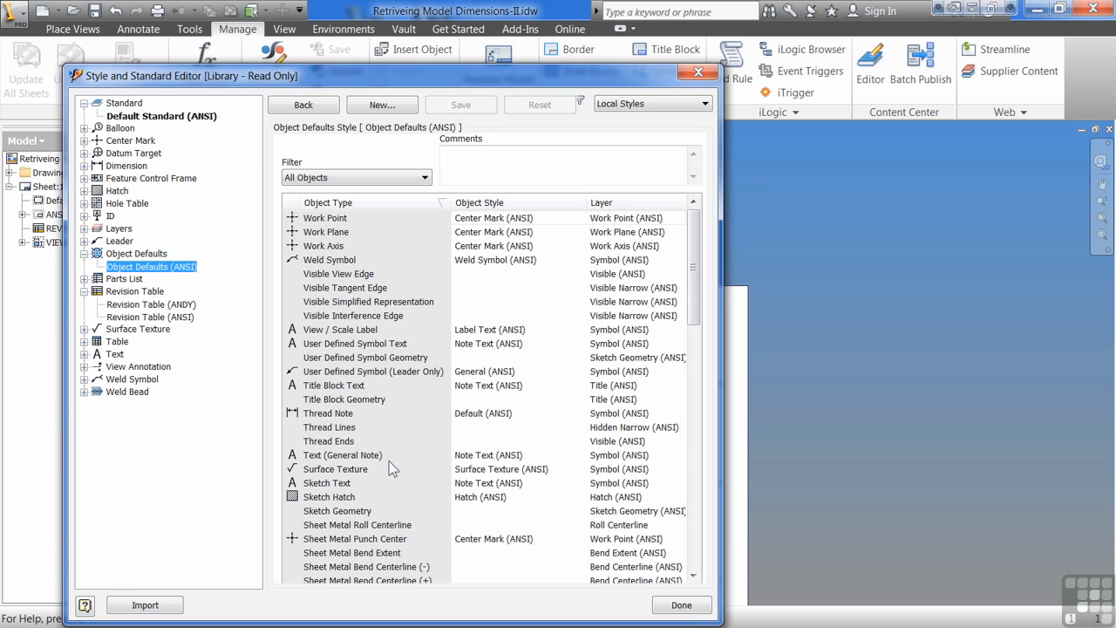
left_click(155, 318)
left_click(670, 609)
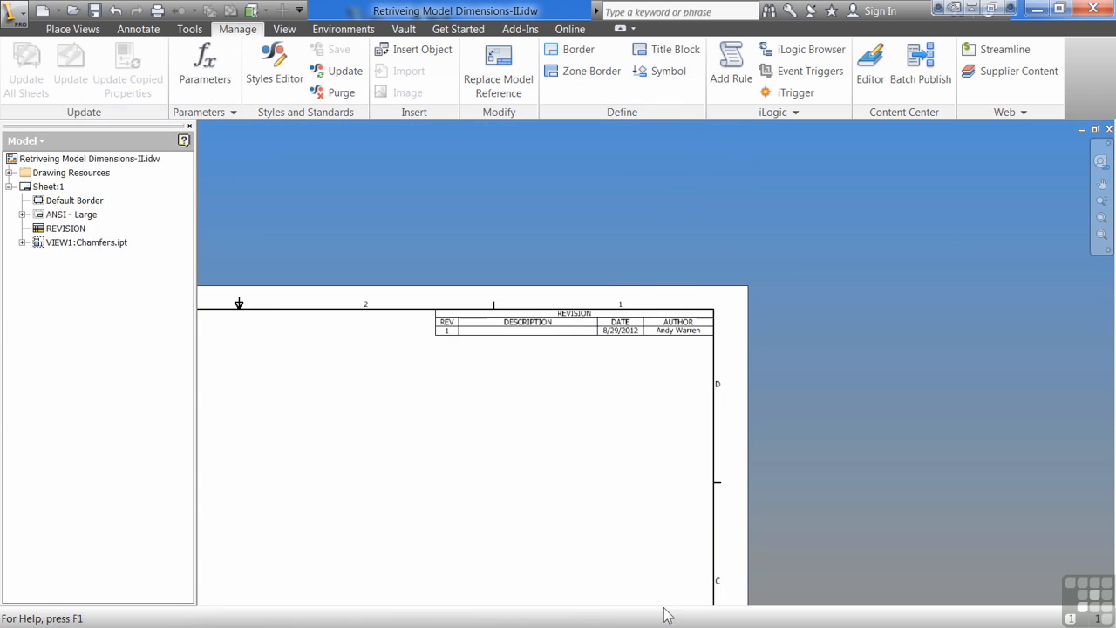